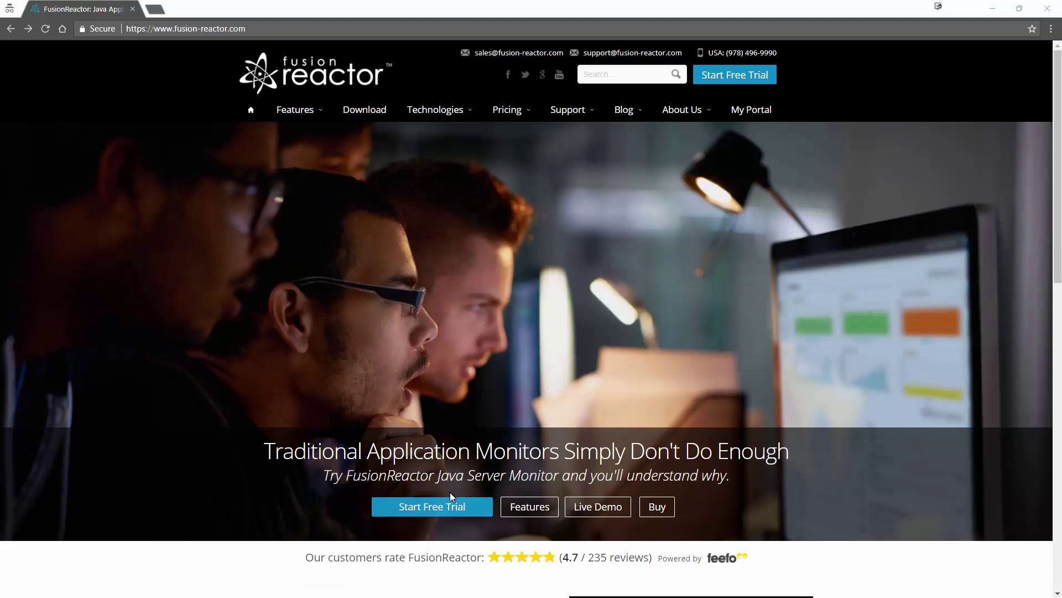
Go to the FusionReactor download page and launch the 7.1.0 Windows installer.
click(365, 116)
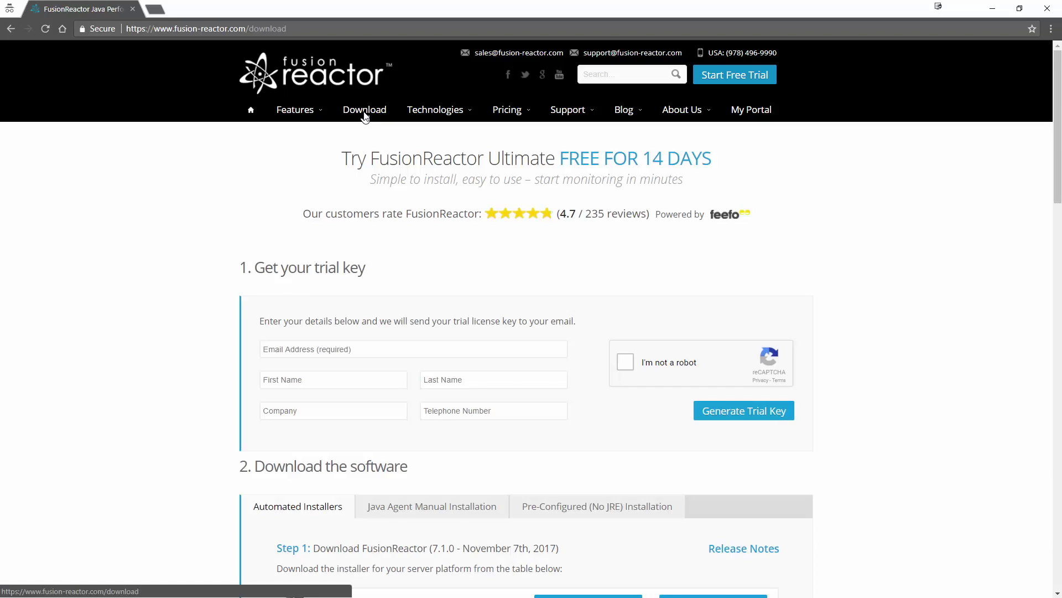
scroll(214, 268, down, 3)
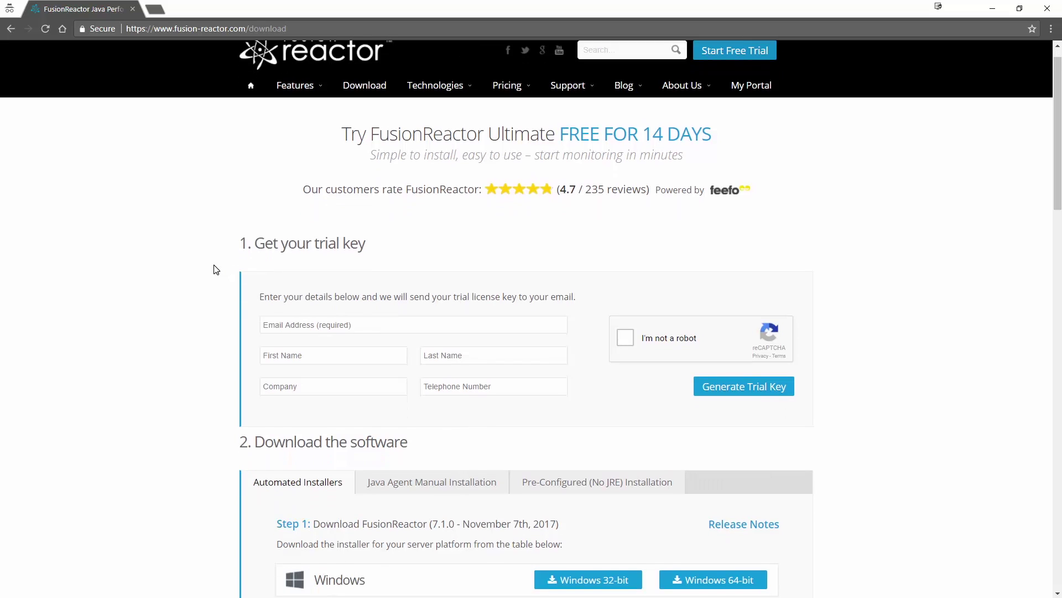
scroll(214, 268, down, 3)
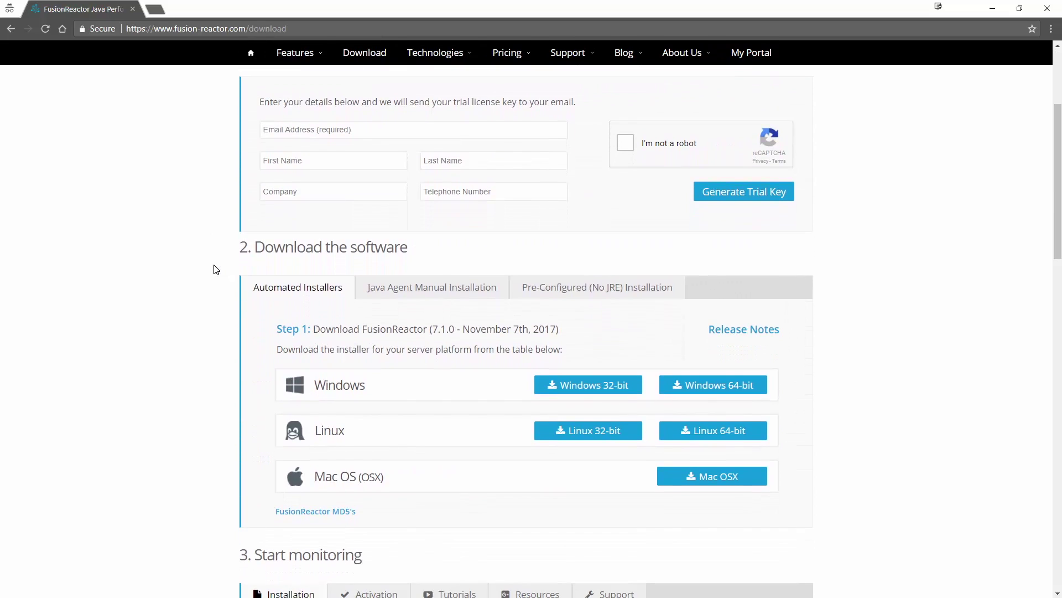
scroll(214, 269, down, 1)
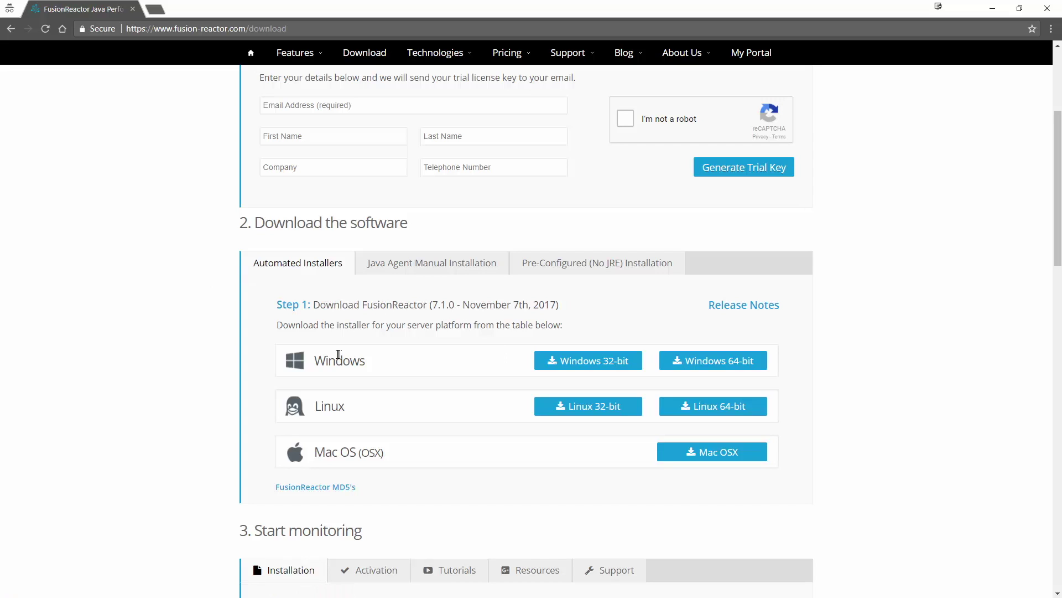
scroll(270, 315, down, 1)
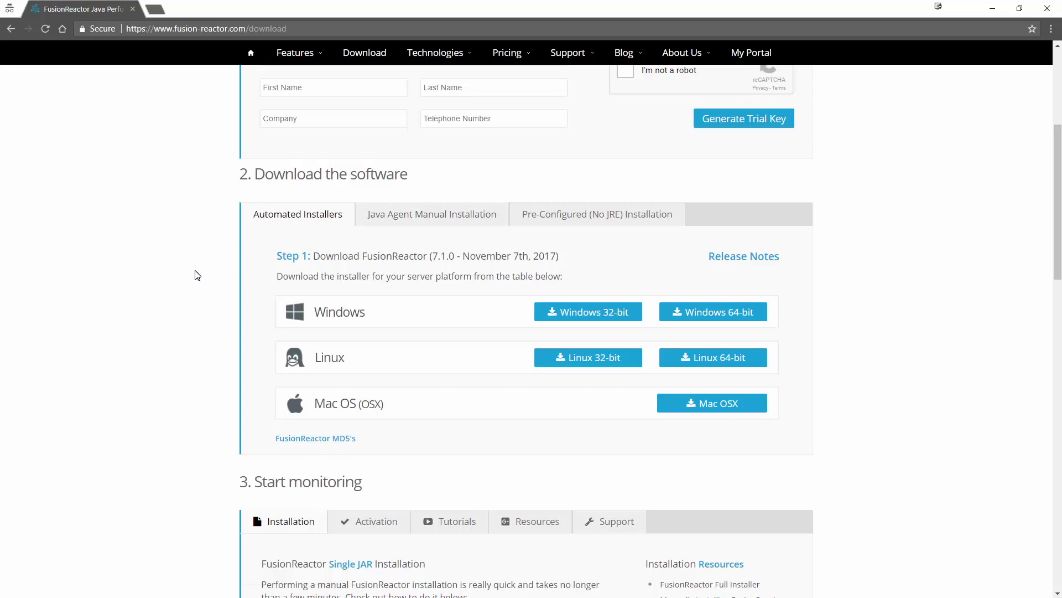
scroll(197, 274, down, 3)
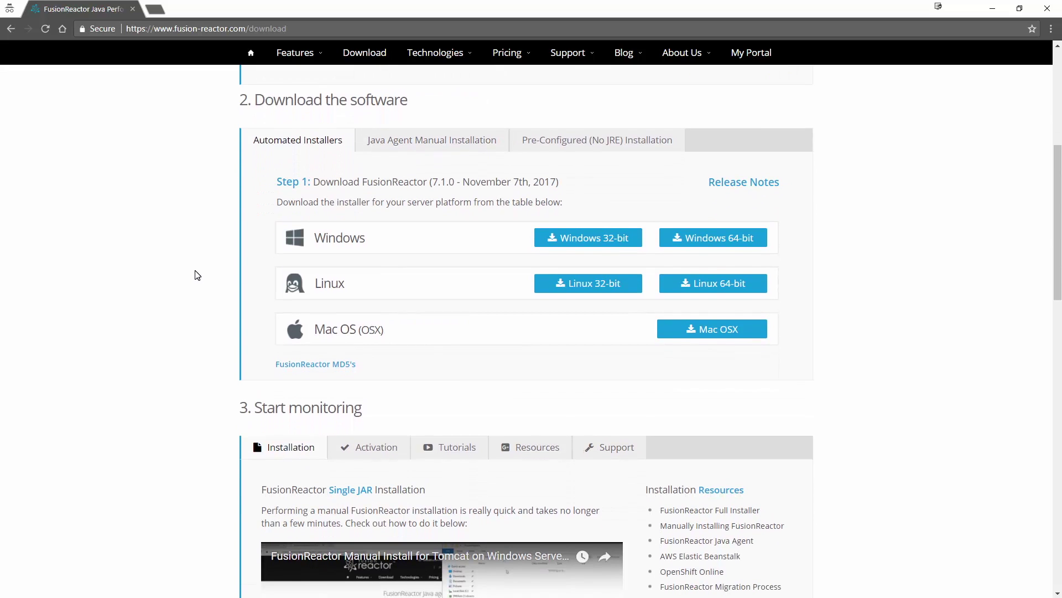
scroll(197, 274, down, 3)
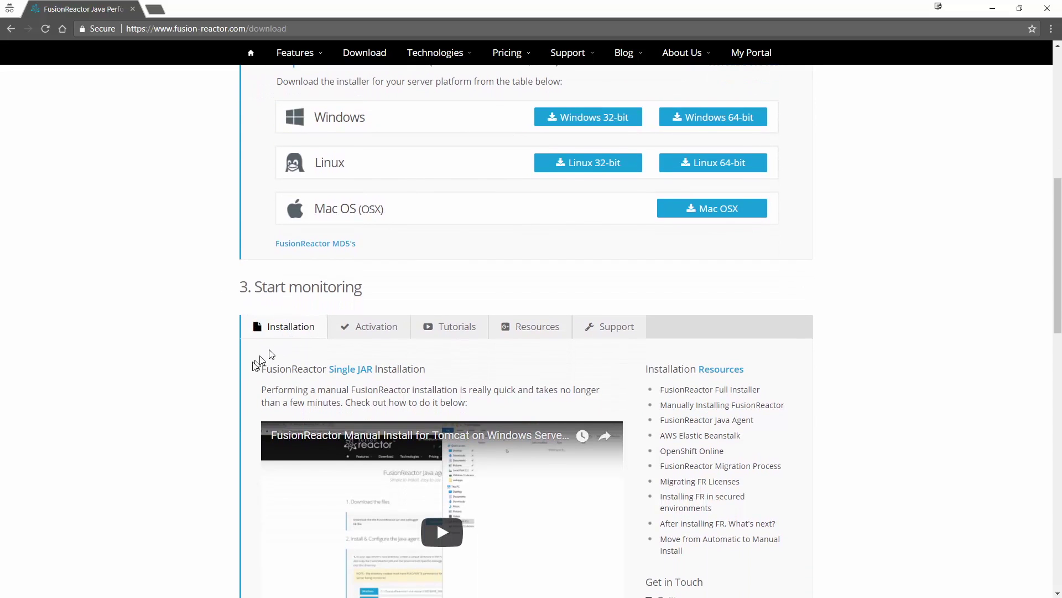
scroll(255, 366, up, 6)
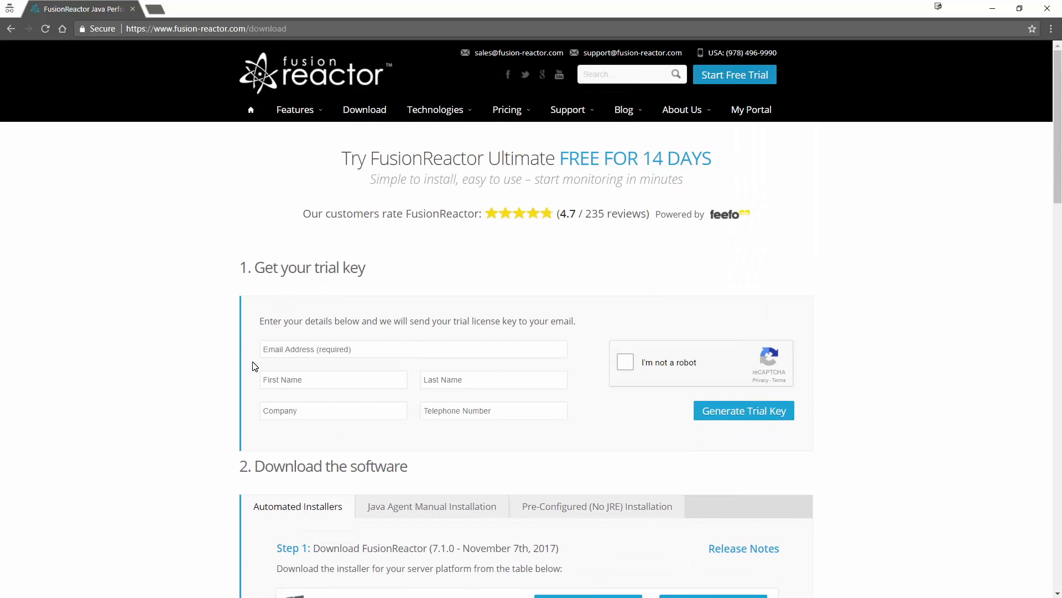
scroll(255, 366, down, 3)
scroll(254, 365, down, 2)
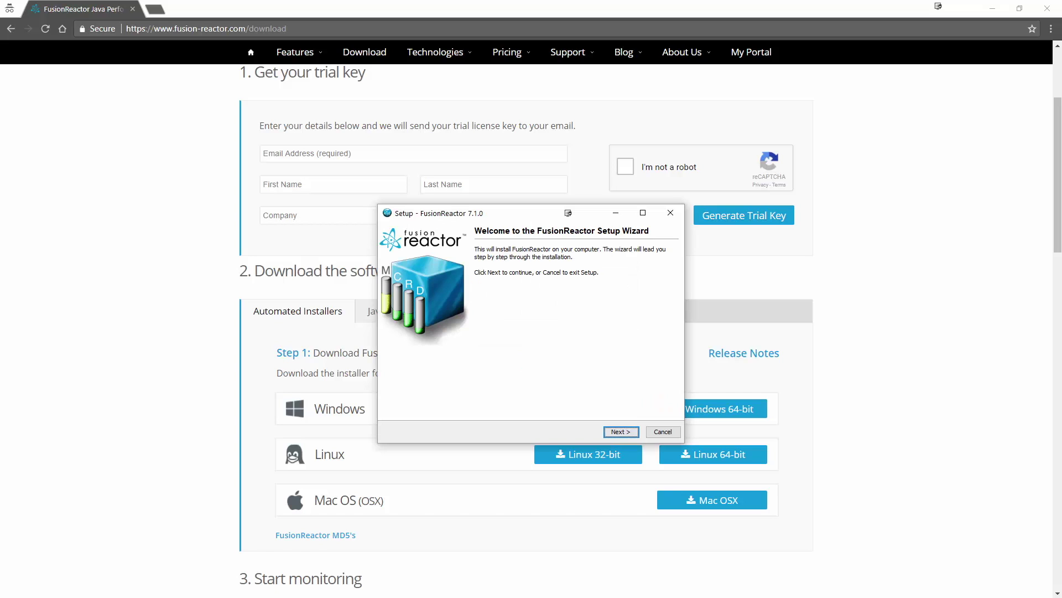
Accept the FusionReactor license agreement and keep the default destination and Start Menu folders.
key(Return)
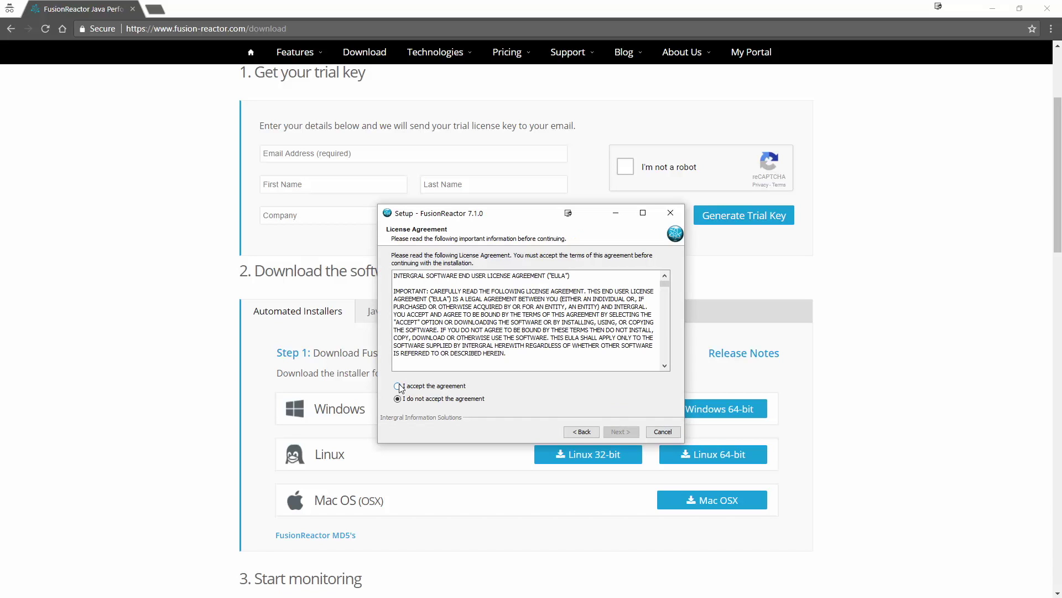
click(398, 385)
click(621, 432)
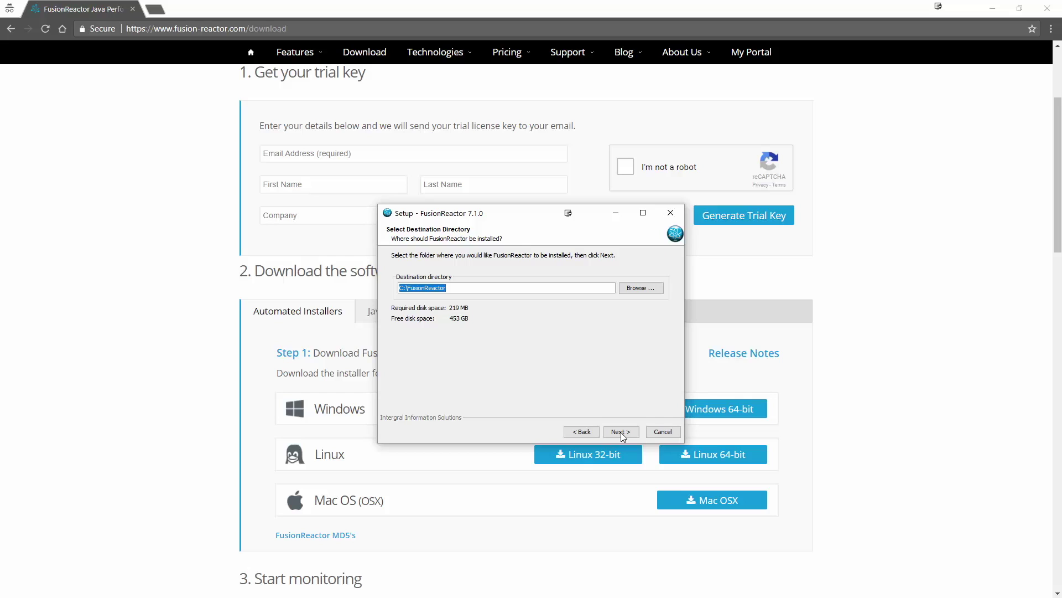
click(621, 431)
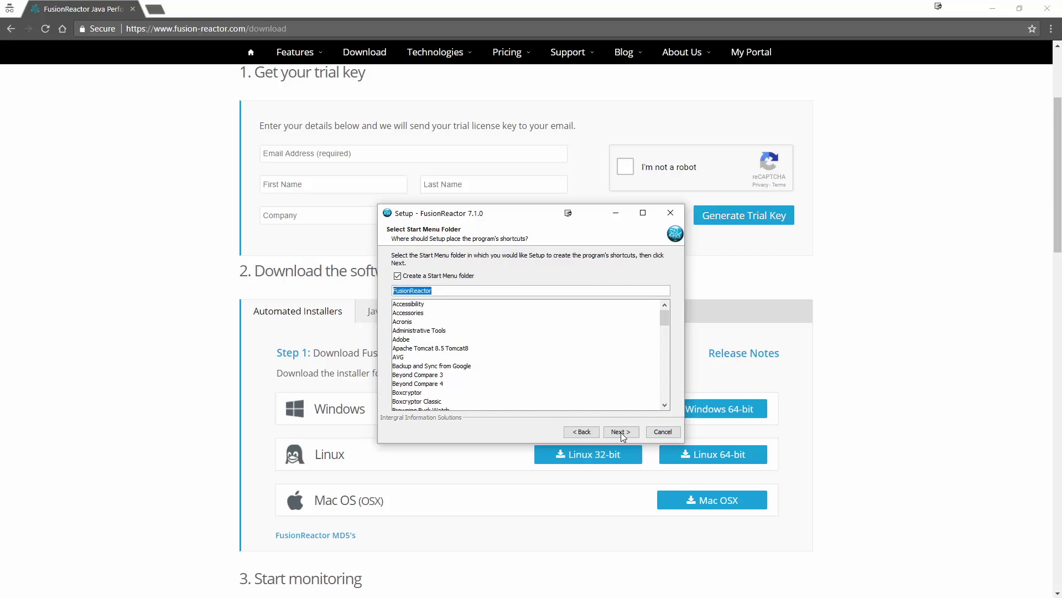
click(621, 431)
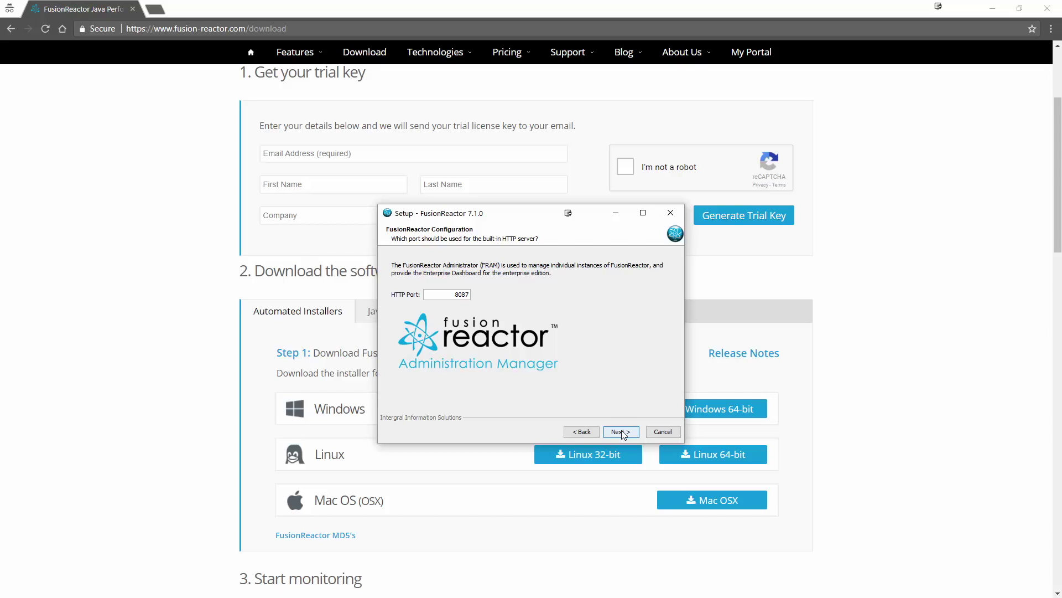
Keep HTTP port 8087, confirm the admin password, add a desktop shortcut, and install FusionReactor.
click(621, 432)
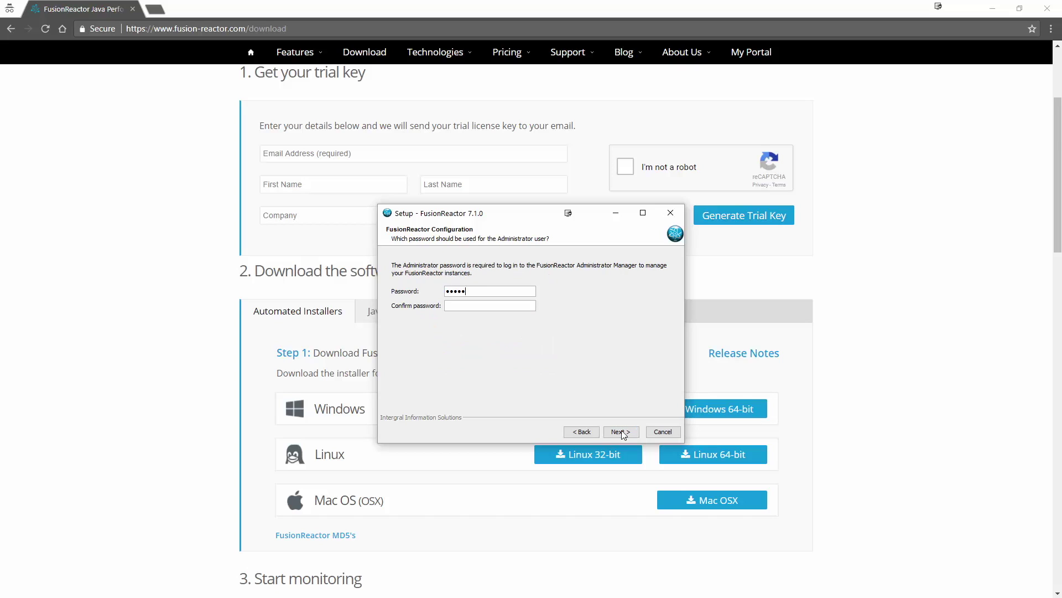
click(621, 432)
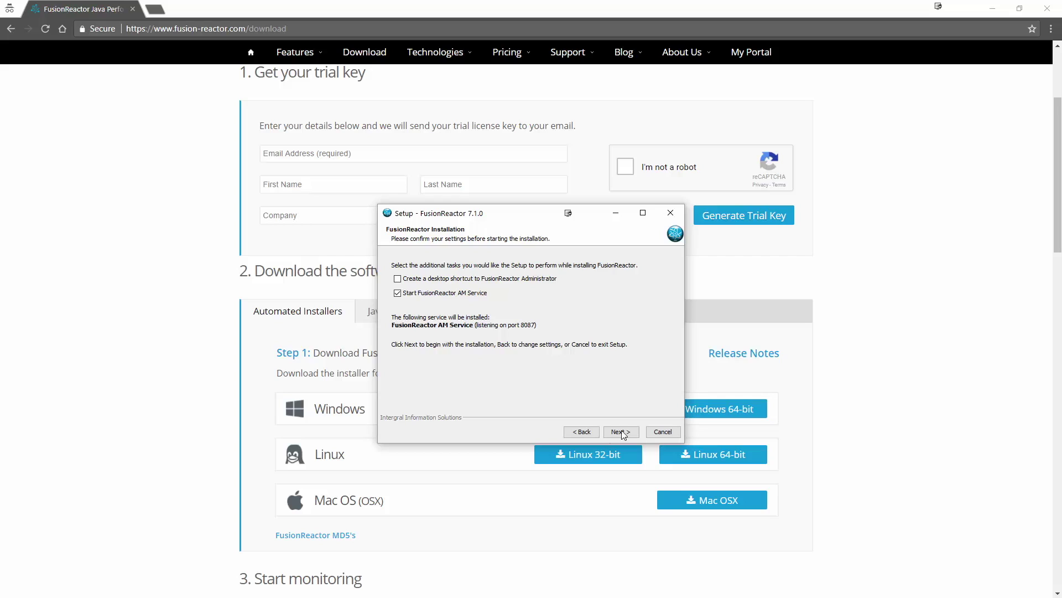
click(398, 279)
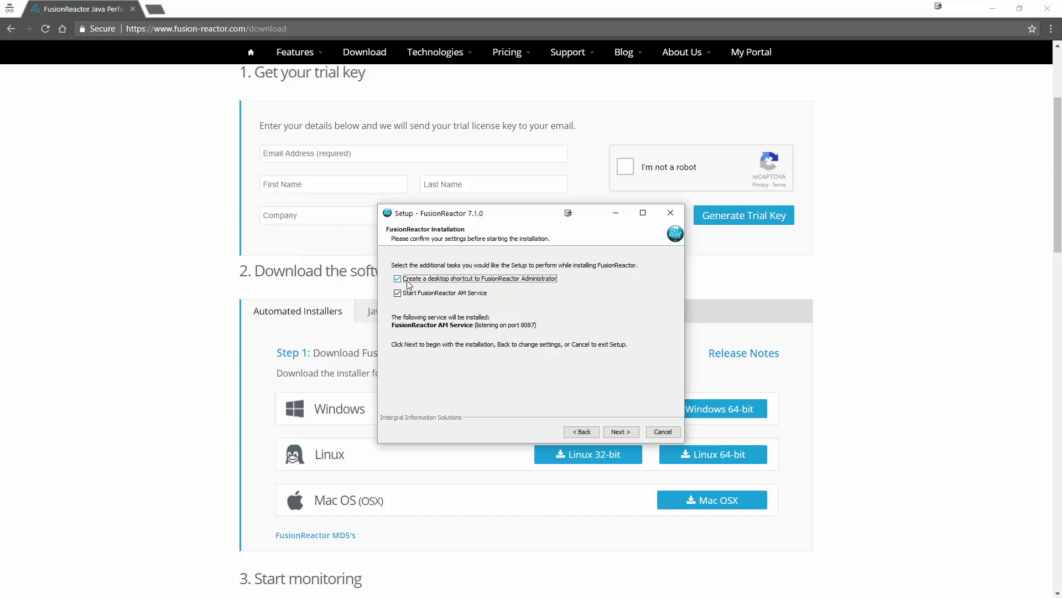
click(621, 431)
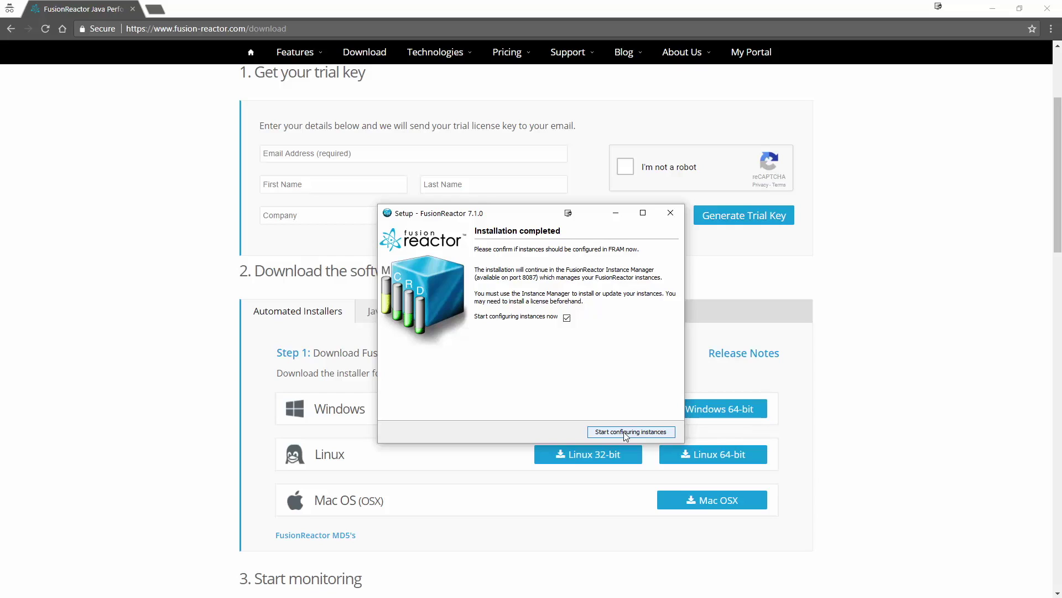
click(625, 435)
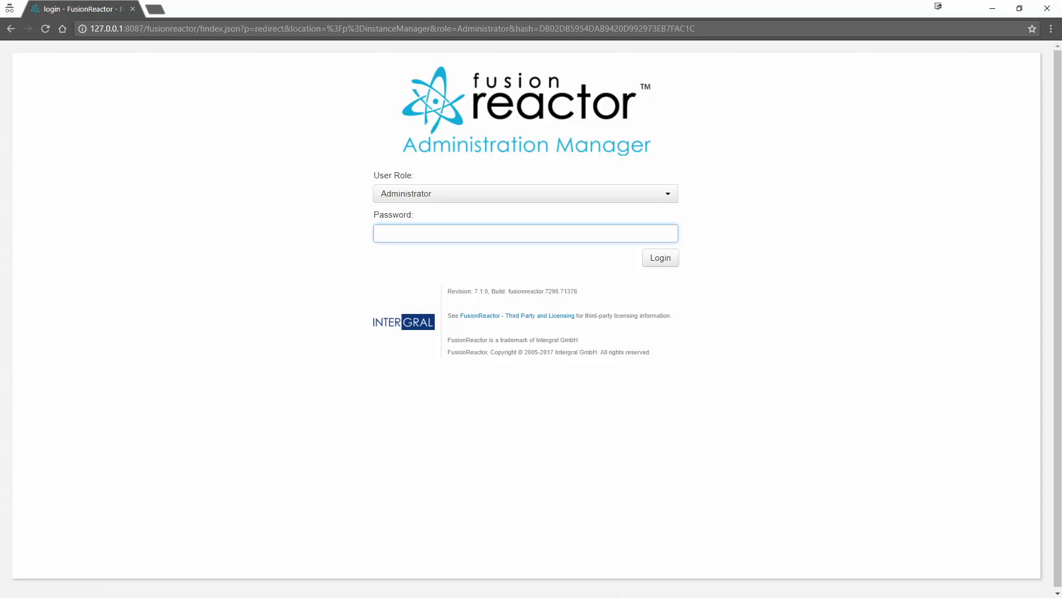
text(***)
Log in as Administrator and apply the pasted trial license key.
key(Return)
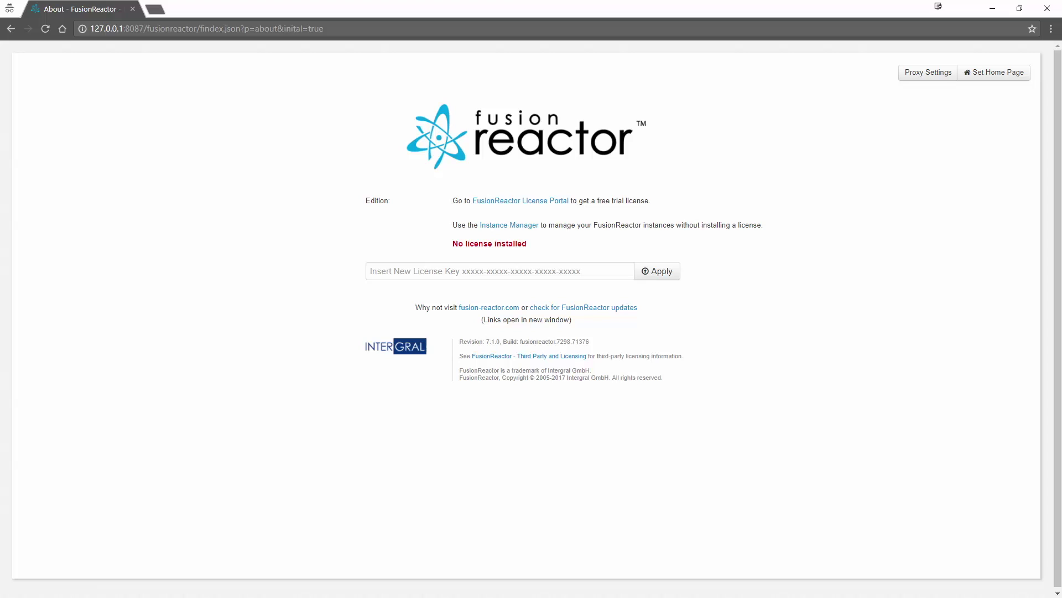
click(557, 272)
key(ctrl+v)
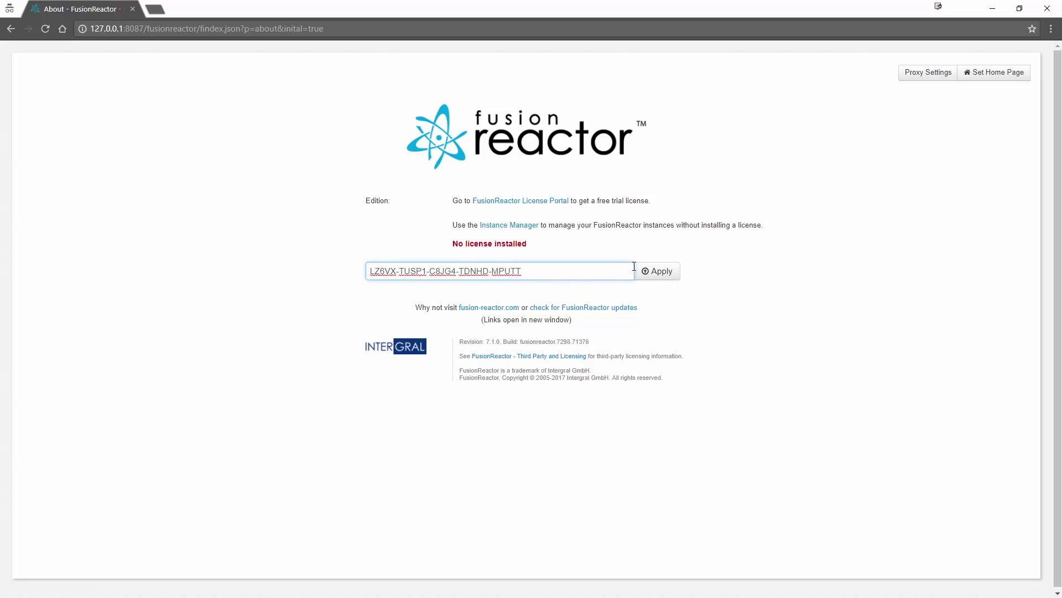
click(650, 273)
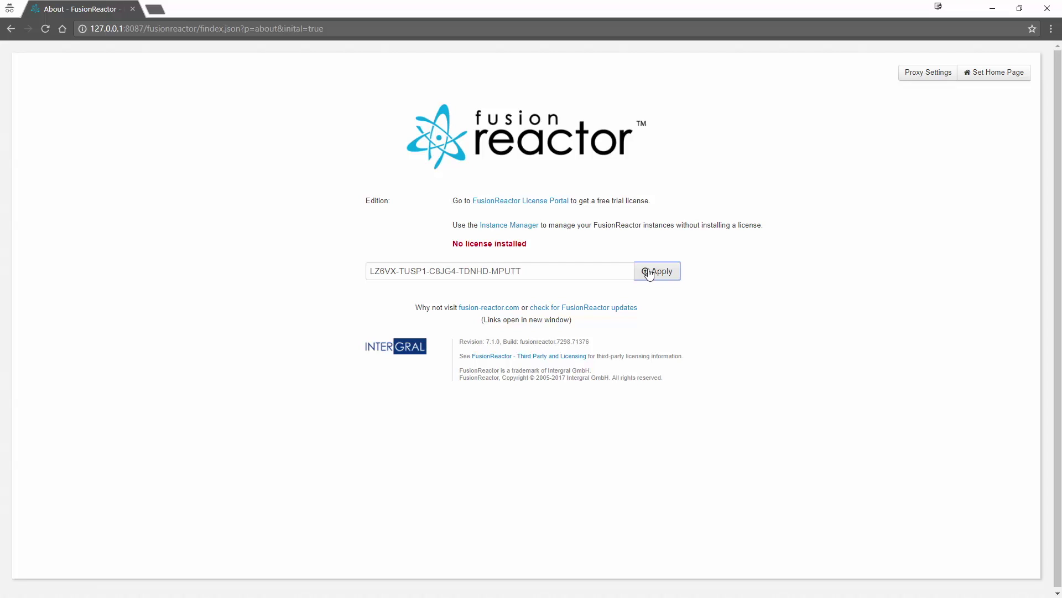
click(650, 273)
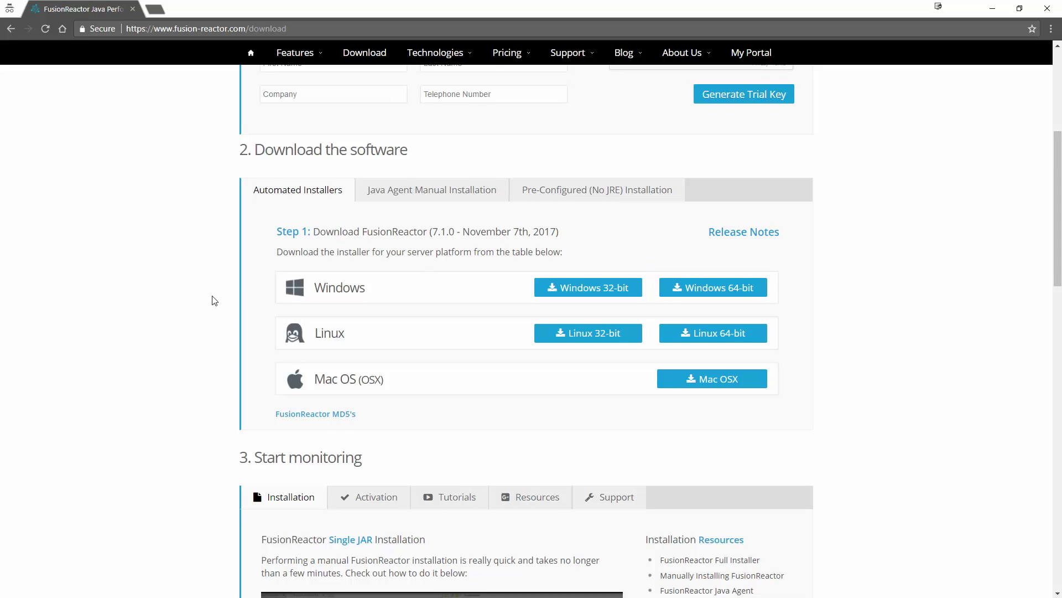
scroll(213, 301, down, 2)
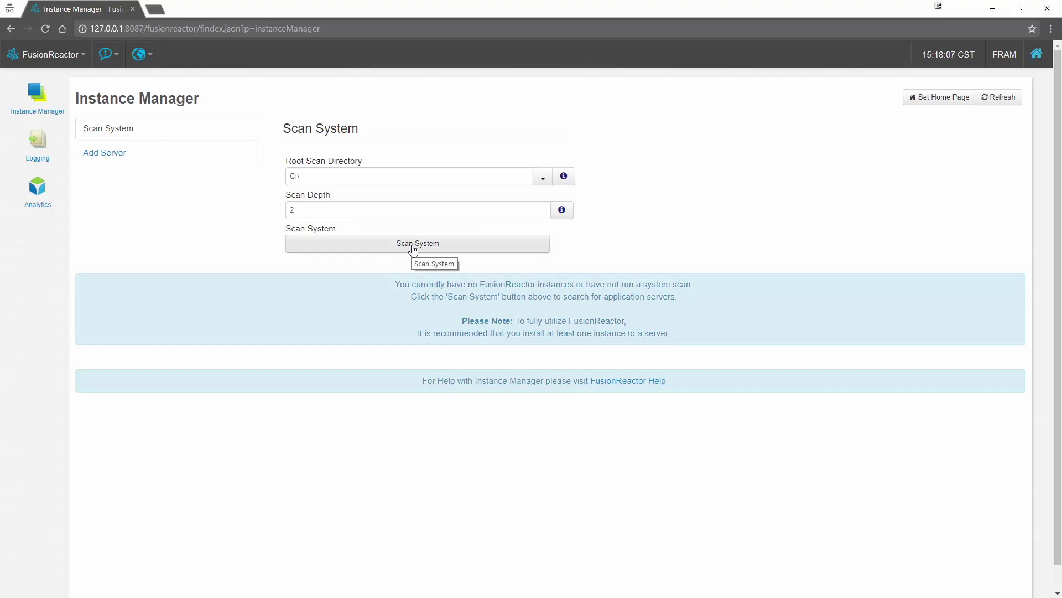
Scan the system, detecting ColdFusion 11, ColdFusion 2016 and Lucee 5 servers.
click(413, 248)
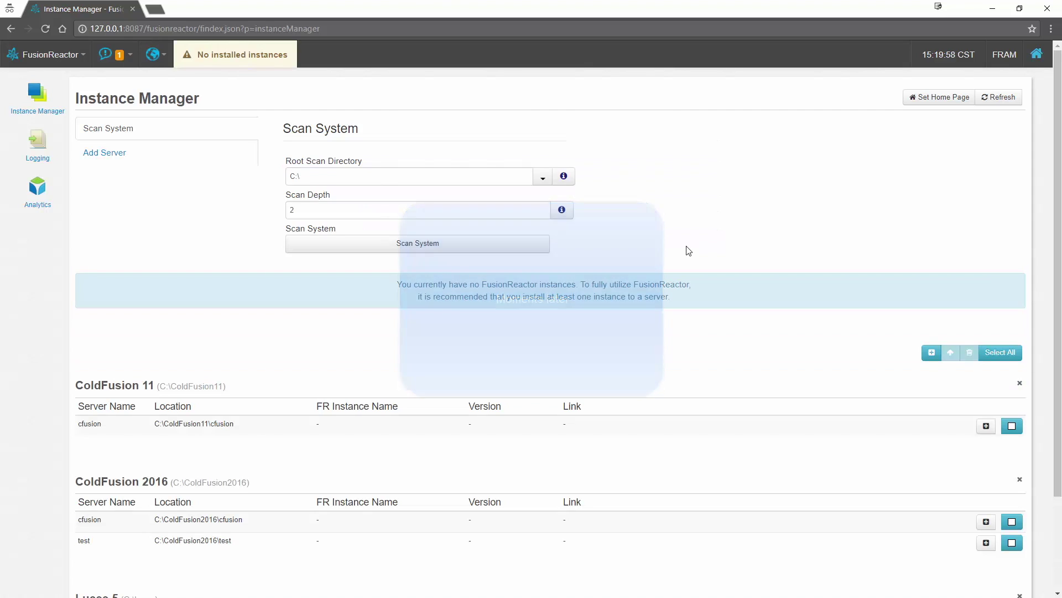
scroll(688, 251, down, 3)
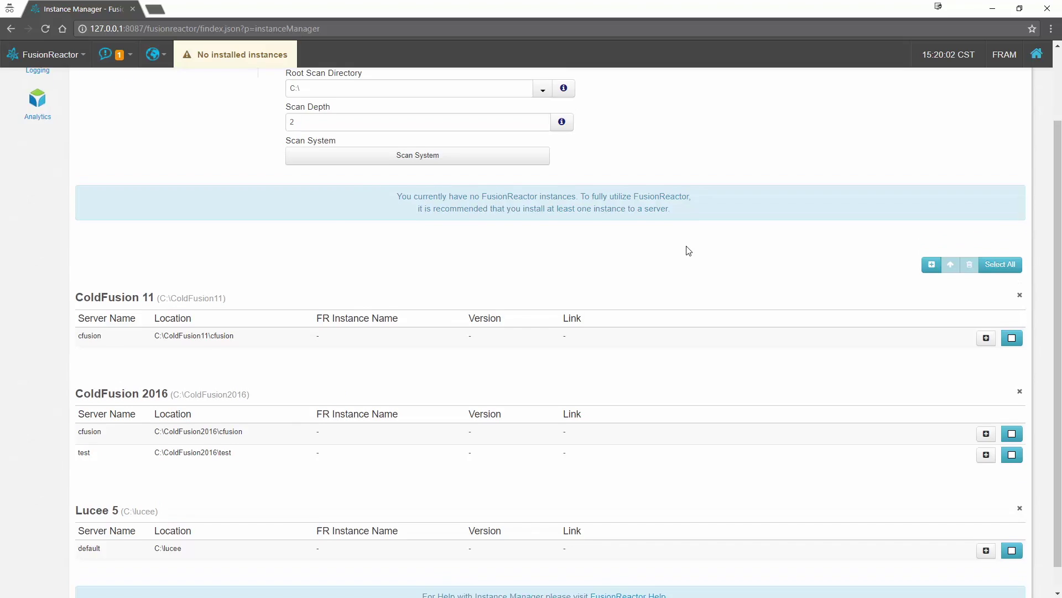
scroll(688, 249, up, 3)
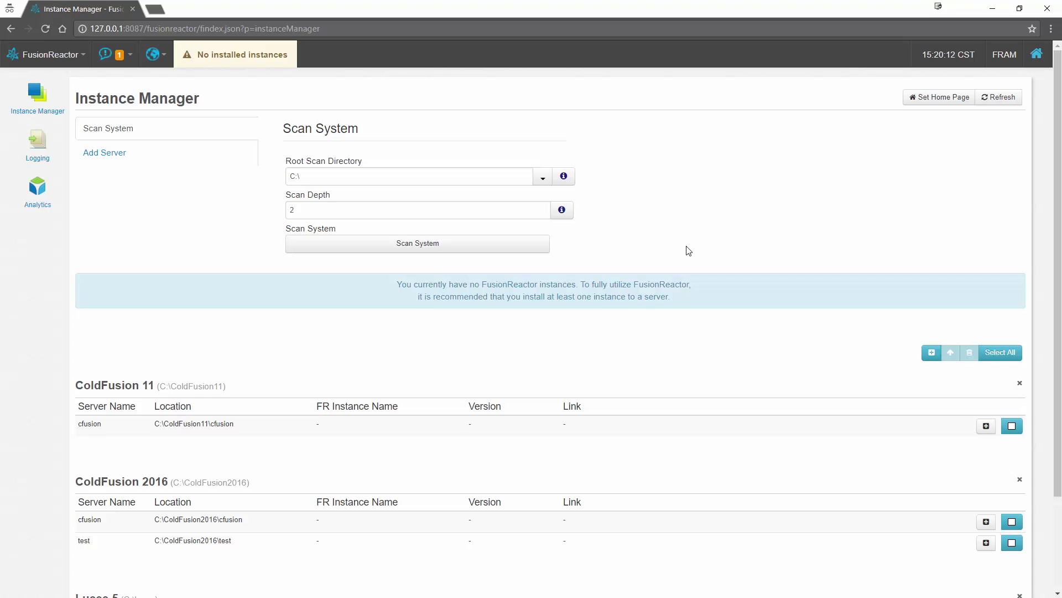
Rescan at scan depth 3 to reveal Tomcat 8 and ColdFusion 11 Solr, then open Add Server.
double_click(418, 213)
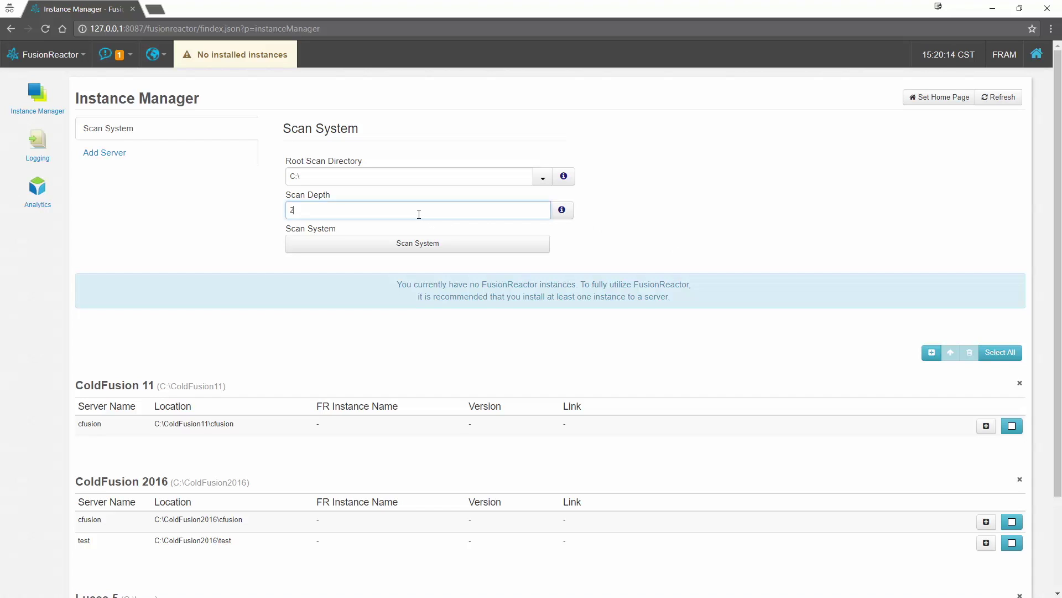
text(3)
click(417, 243)
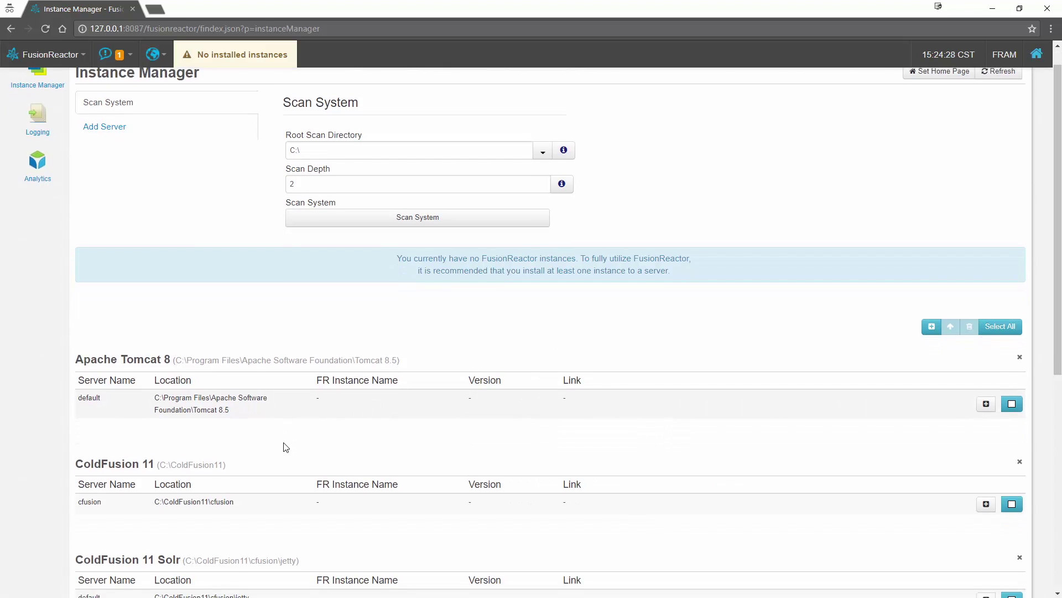
scroll(283, 447, down, 4)
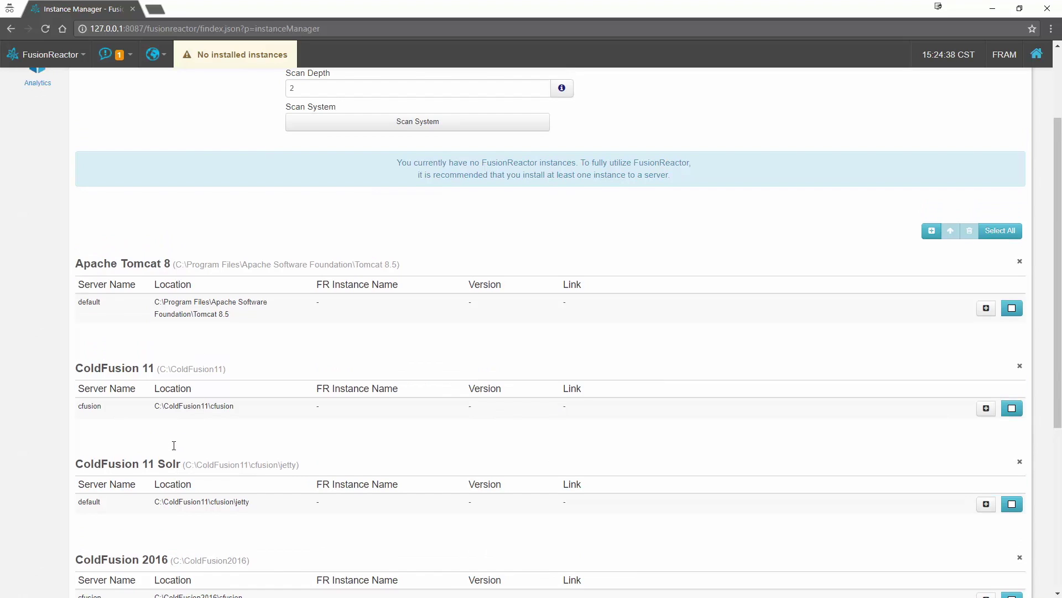
scroll(174, 446, up, 5)
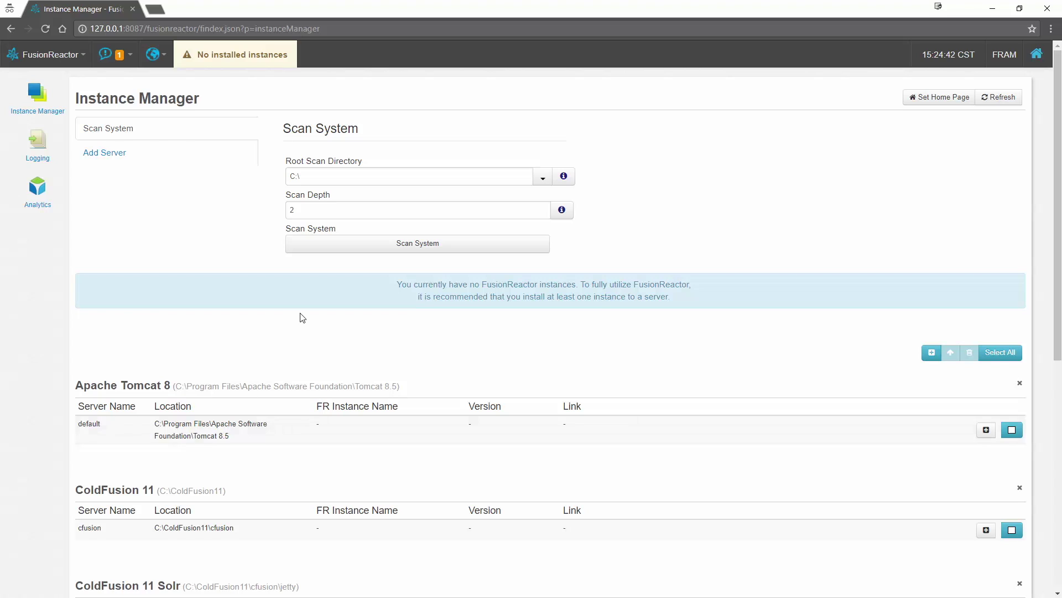
click(105, 153)
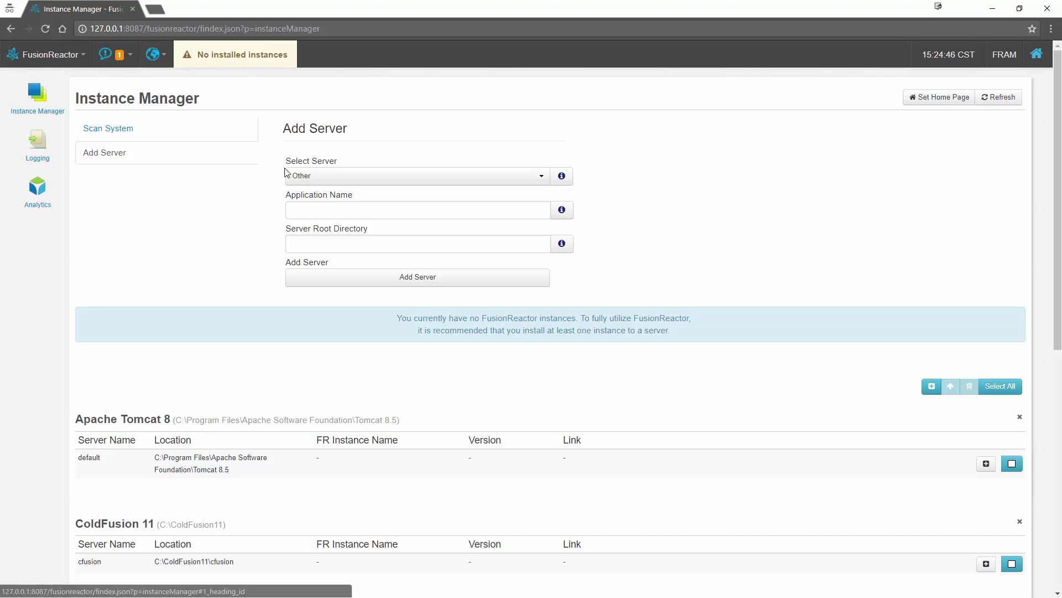
Browse the Select Server list of server types available for manual adding.
click(295, 176)
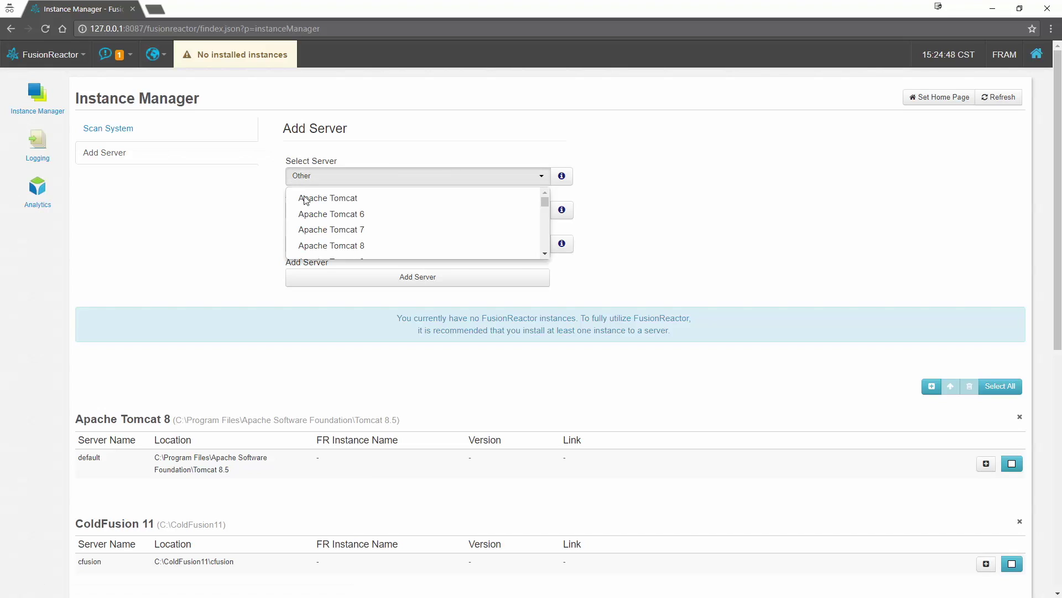
key(Escape)
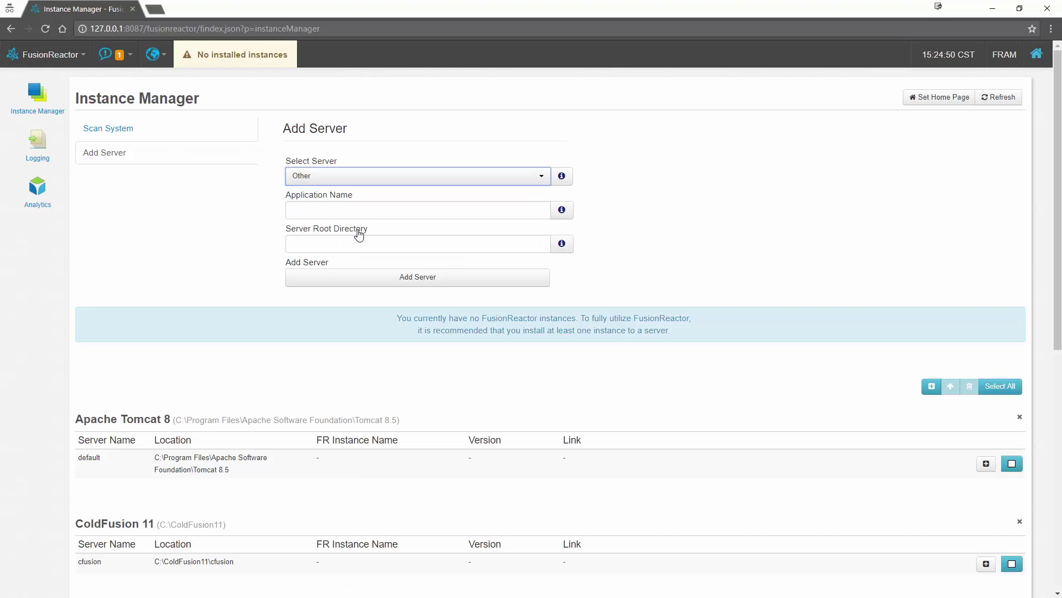
key(space)
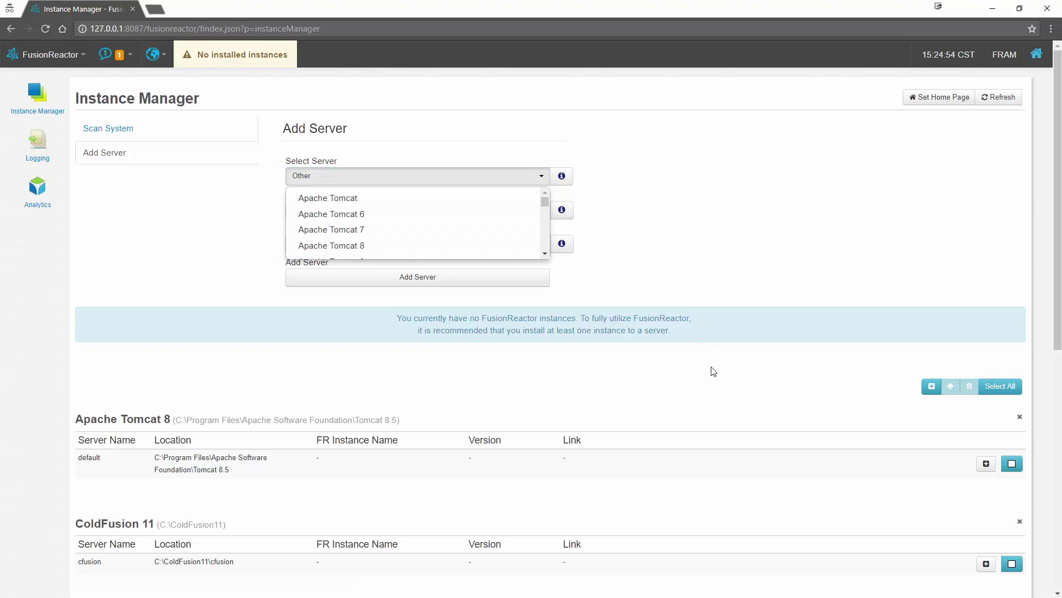
scroll(711, 370, down, 5)
scroll(711, 370, down, 1)
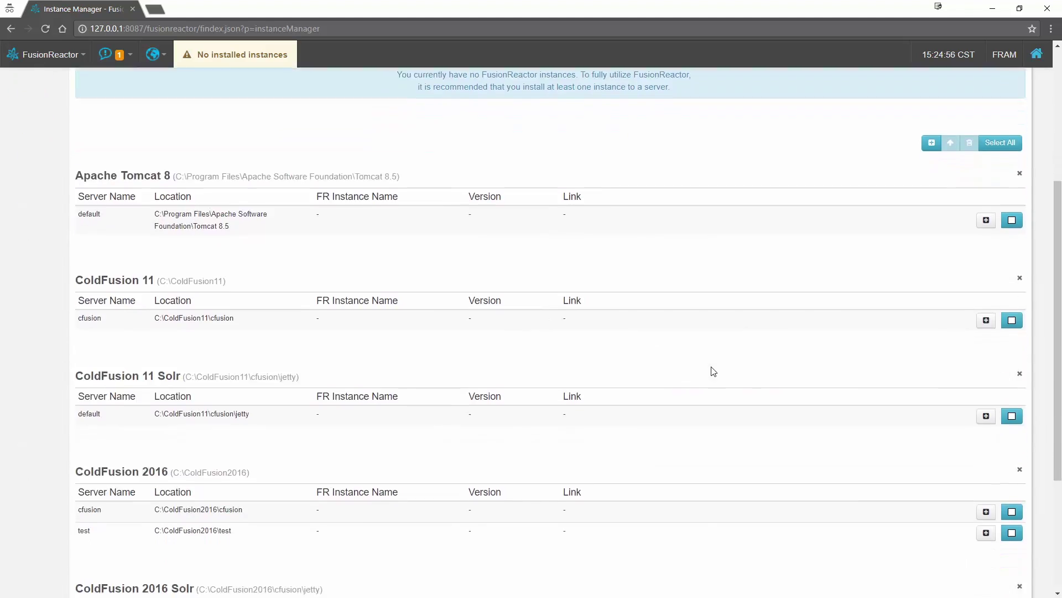
scroll(712, 371, down, 1)
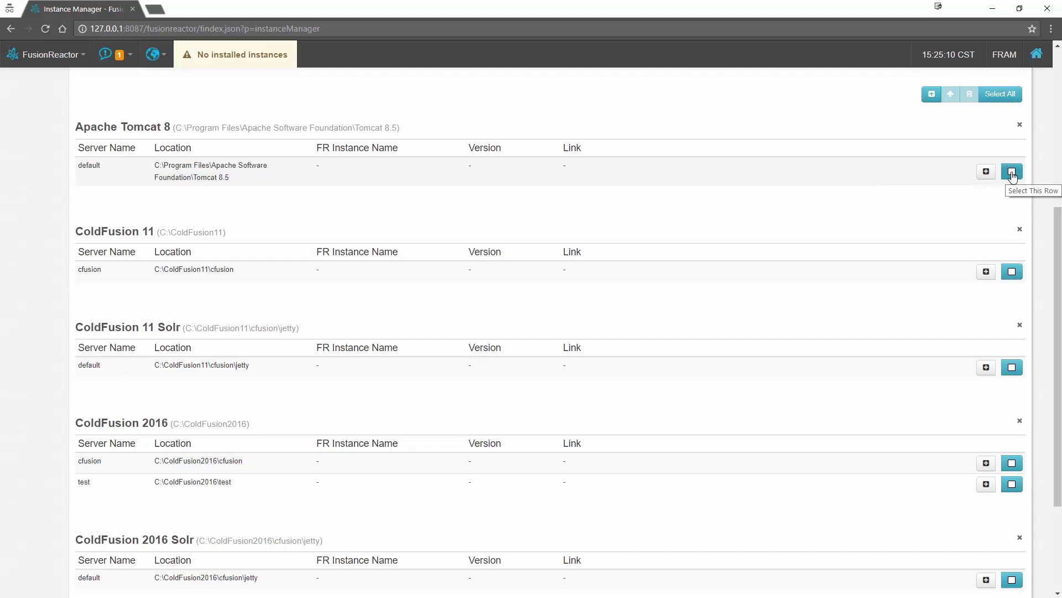
Select the Tomcat 8 default and ColdFusion 2016 cfusion servers and install instances on them.
click(1011, 172)
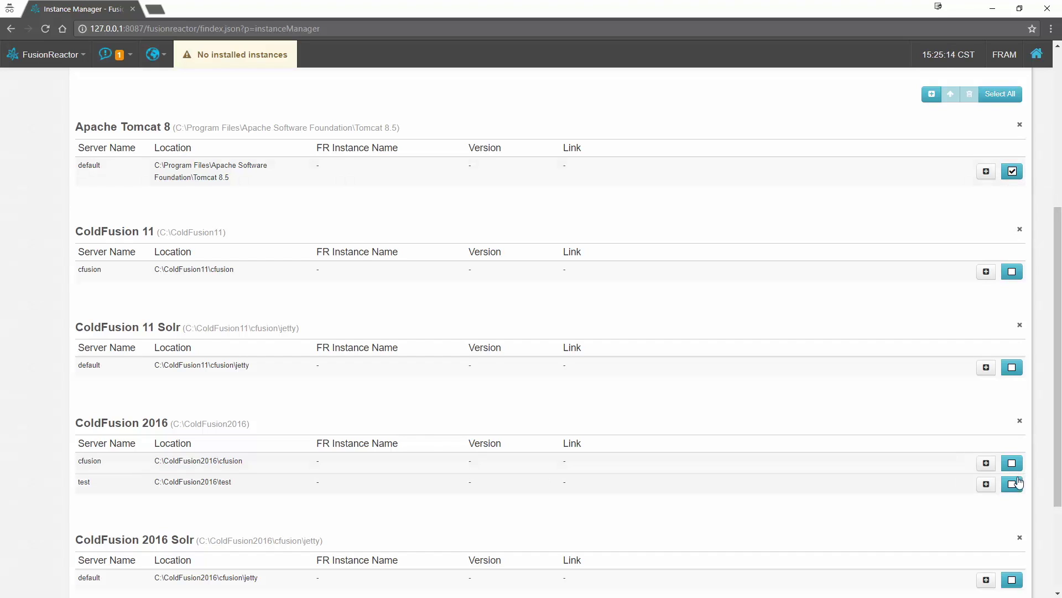
click(1013, 464)
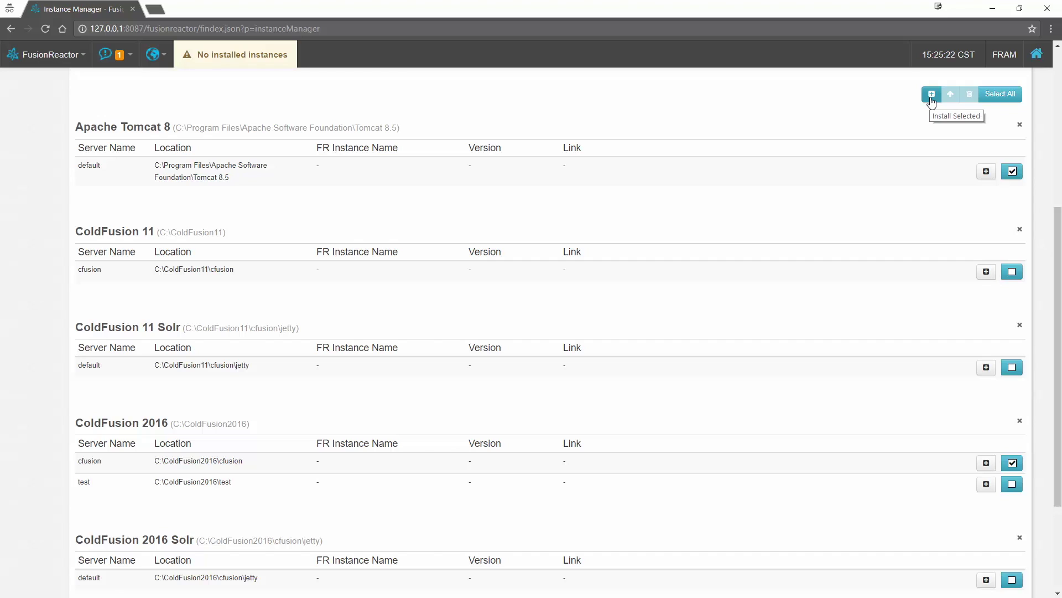
click(931, 98)
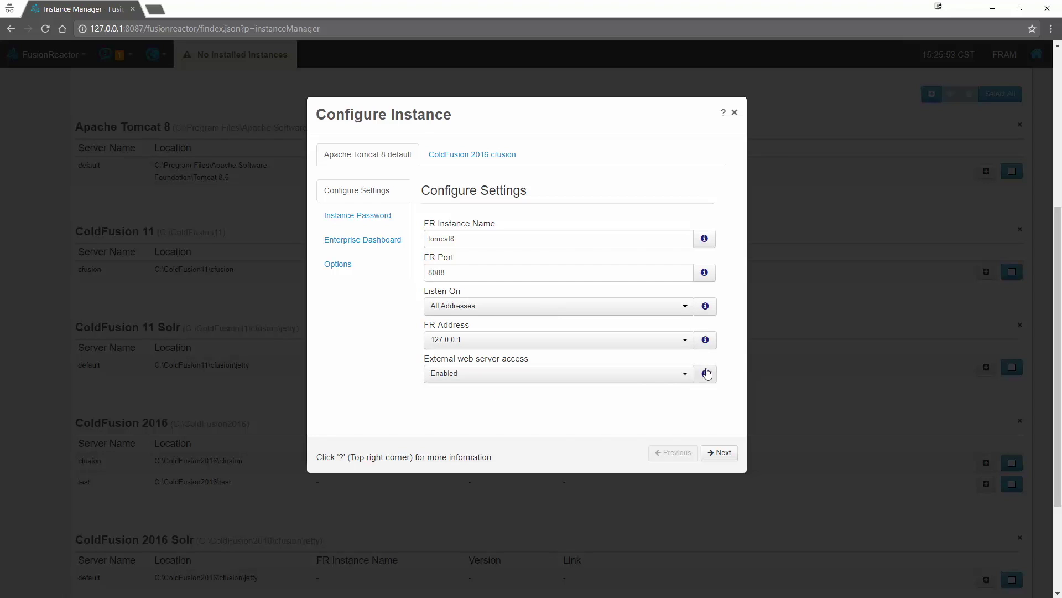
Keep the tomcat8 instance on port 8088 with external web server access Enabled.
click(624, 378)
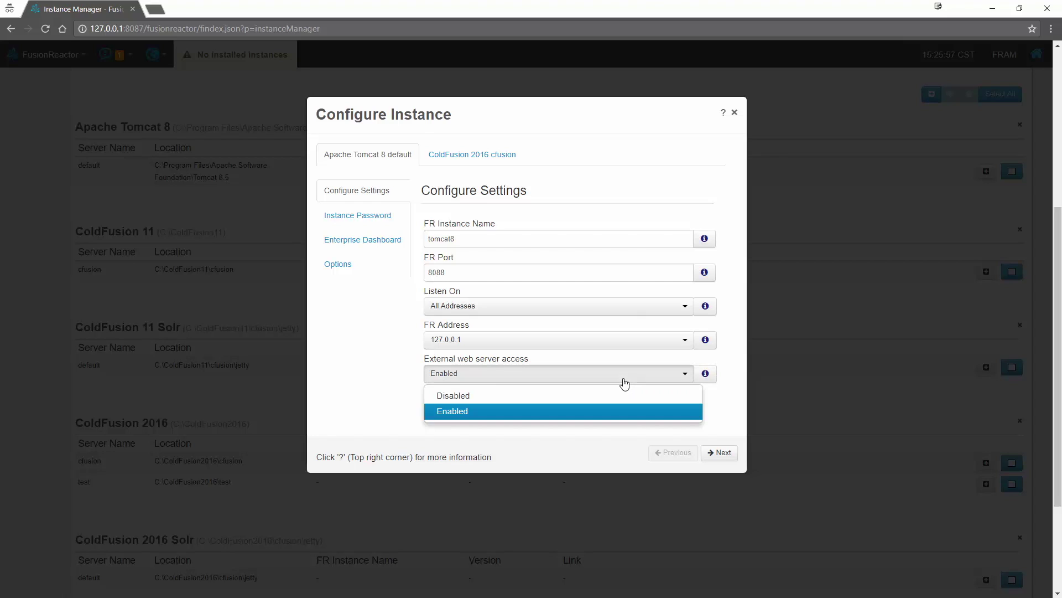
click(624, 383)
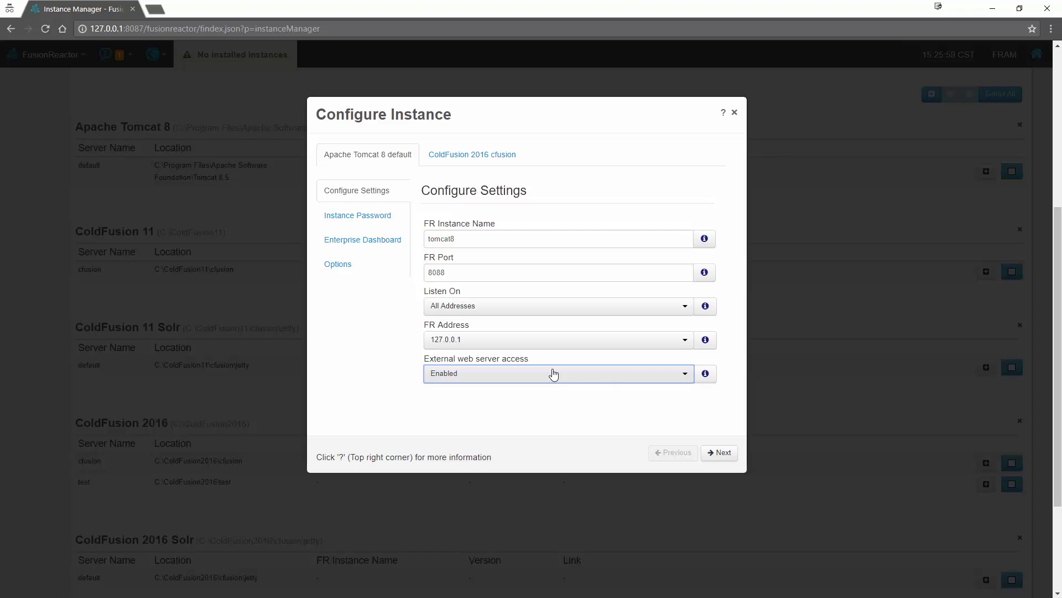
click(716, 454)
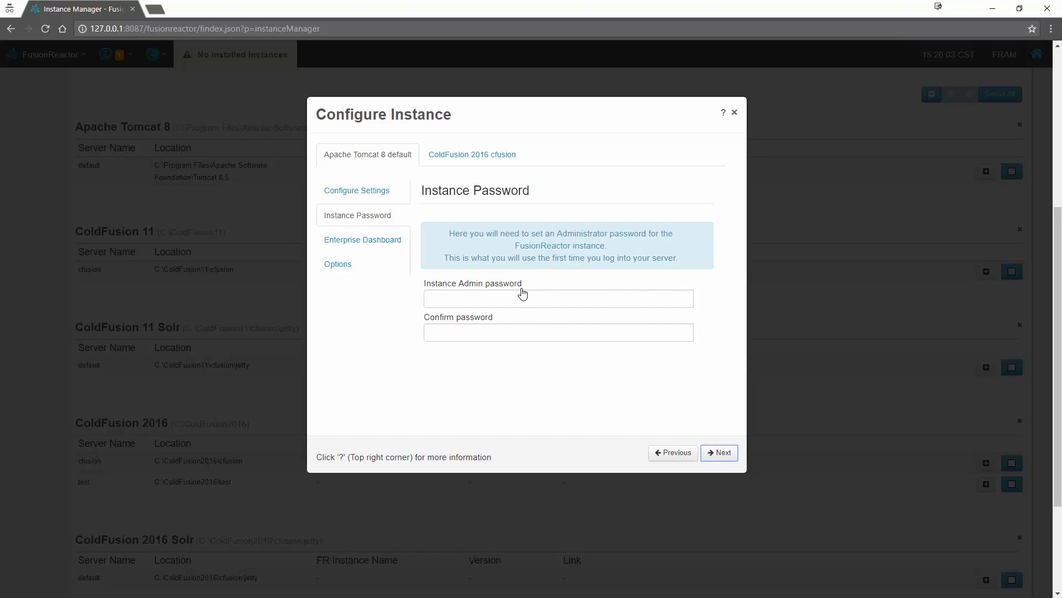
Enter and confirm the Tomcat 8 instance admin password and skip past Enterprise Dashboard.
click(523, 297)
text(••••)
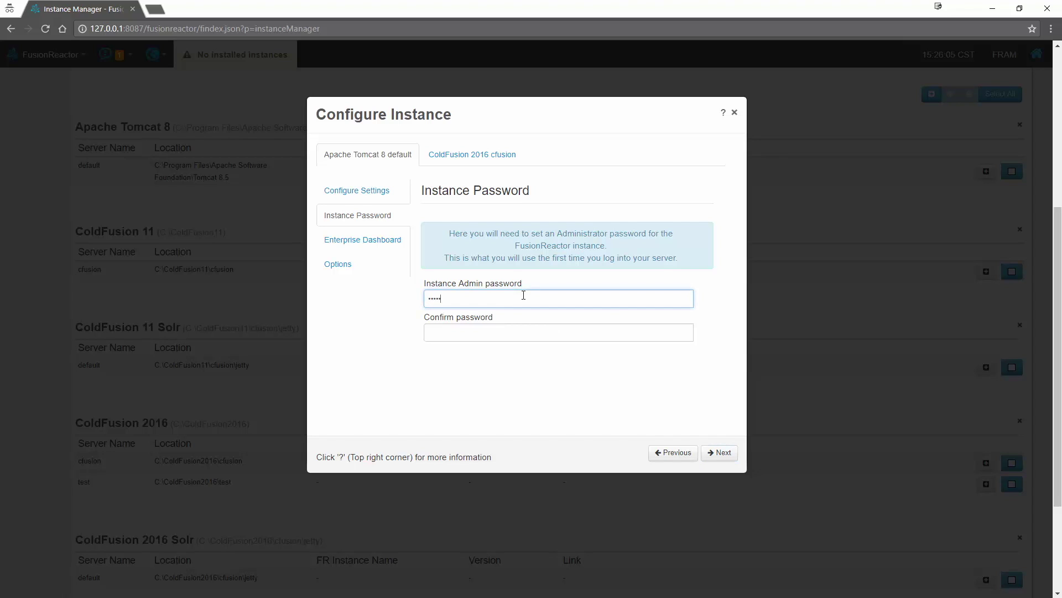
text(•)
key(Tab)
text(••••)
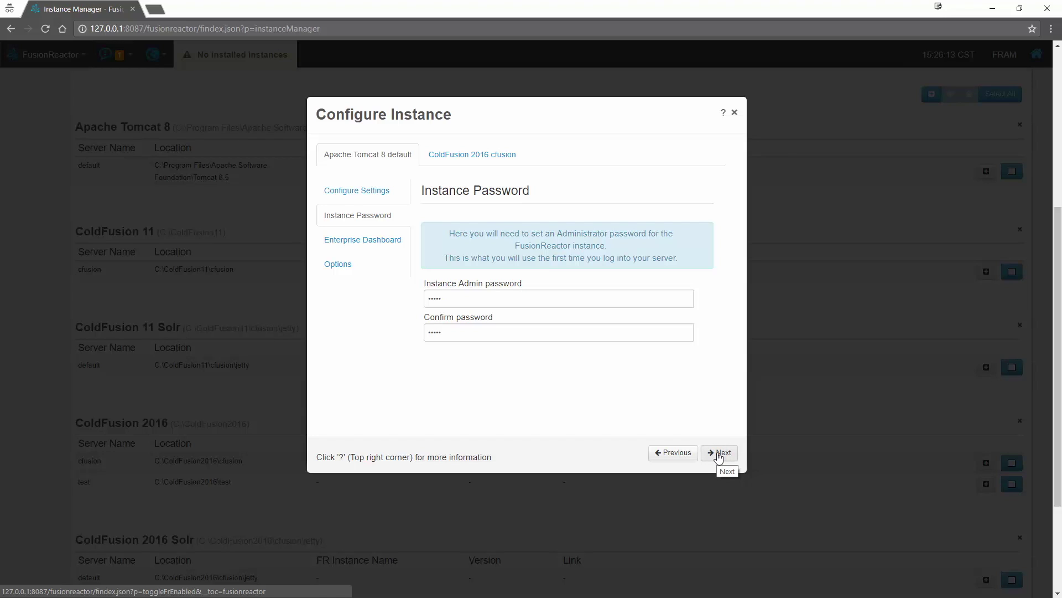
click(719, 454)
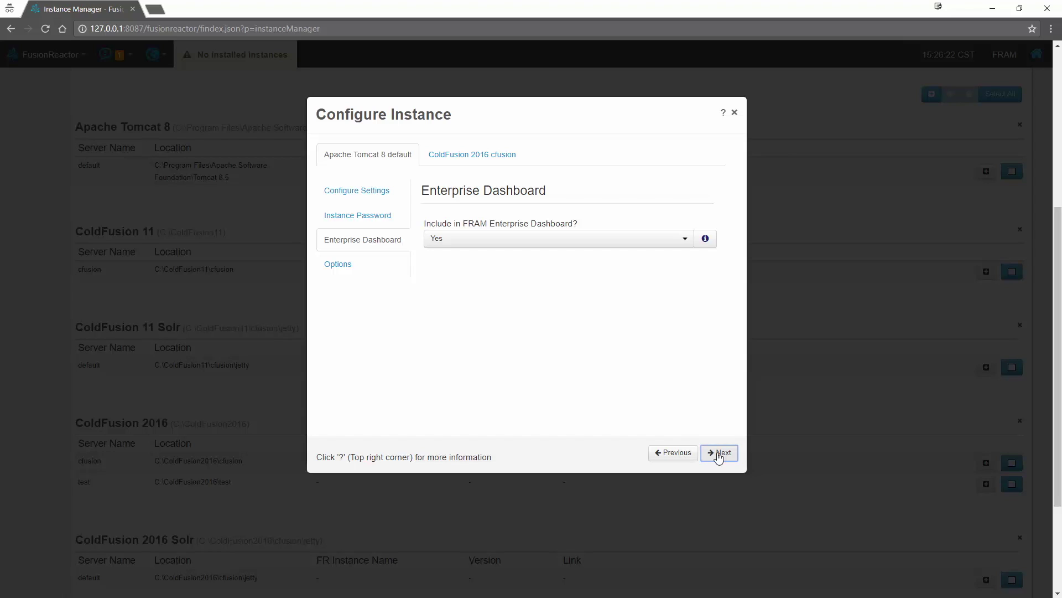
click(719, 454)
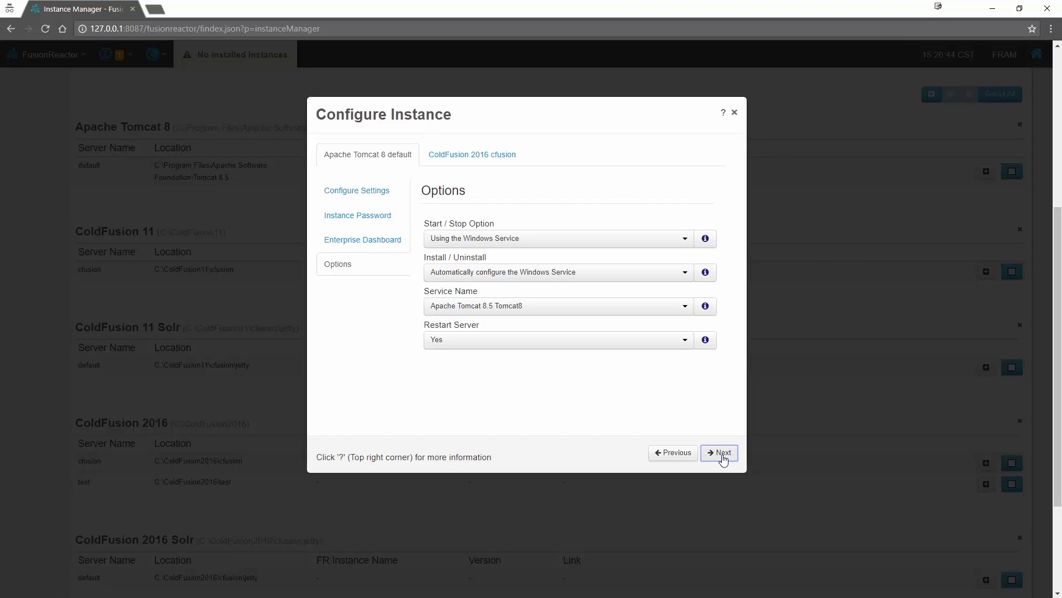
Keep Restart Server set to Yes and advance to the cfusion.cf2016 instance on port 8089.
click(687, 343)
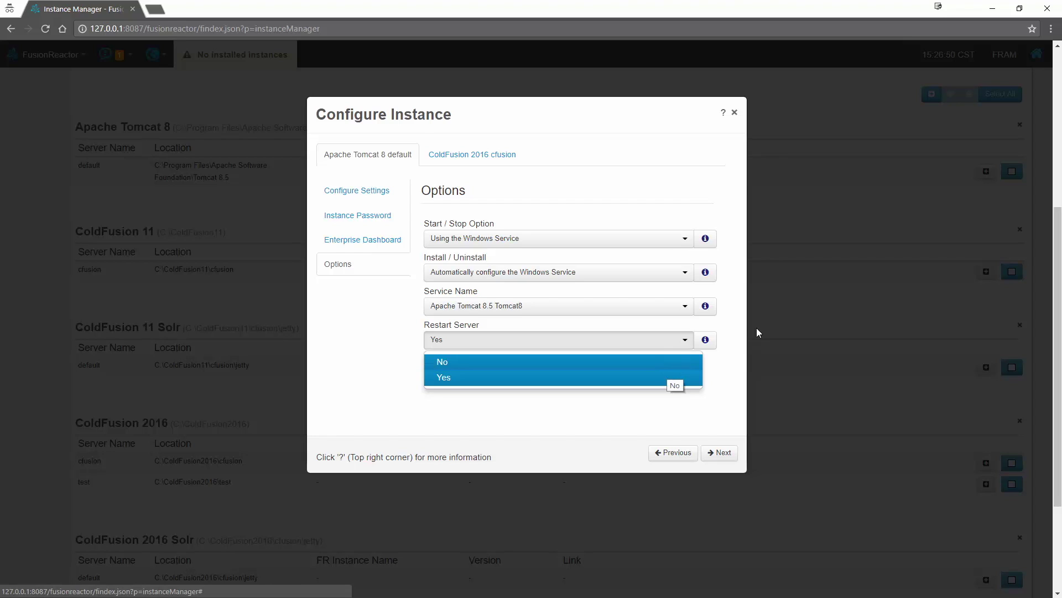
click(730, 376)
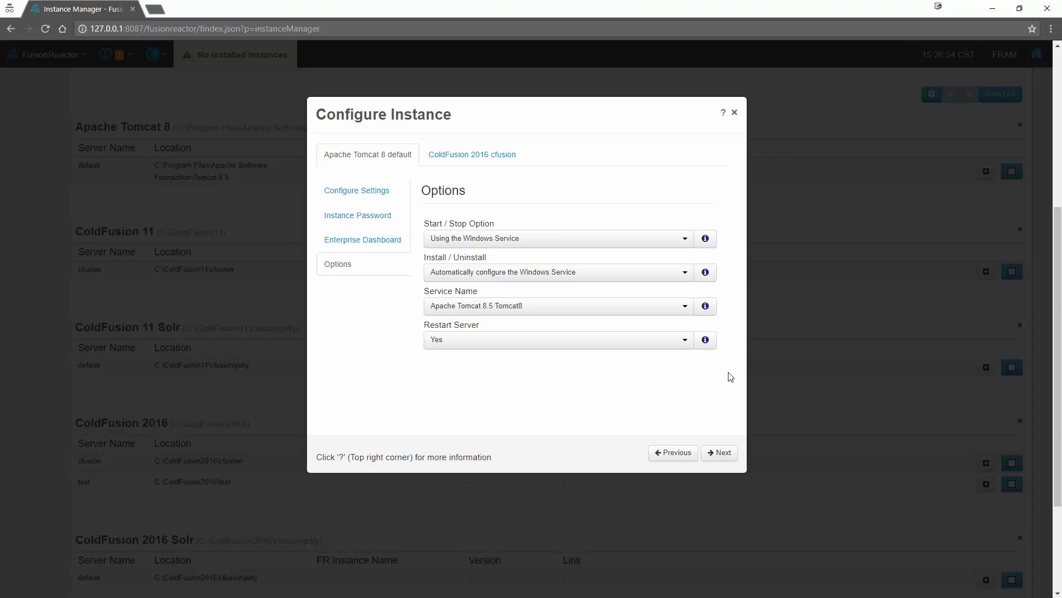
click(721, 453)
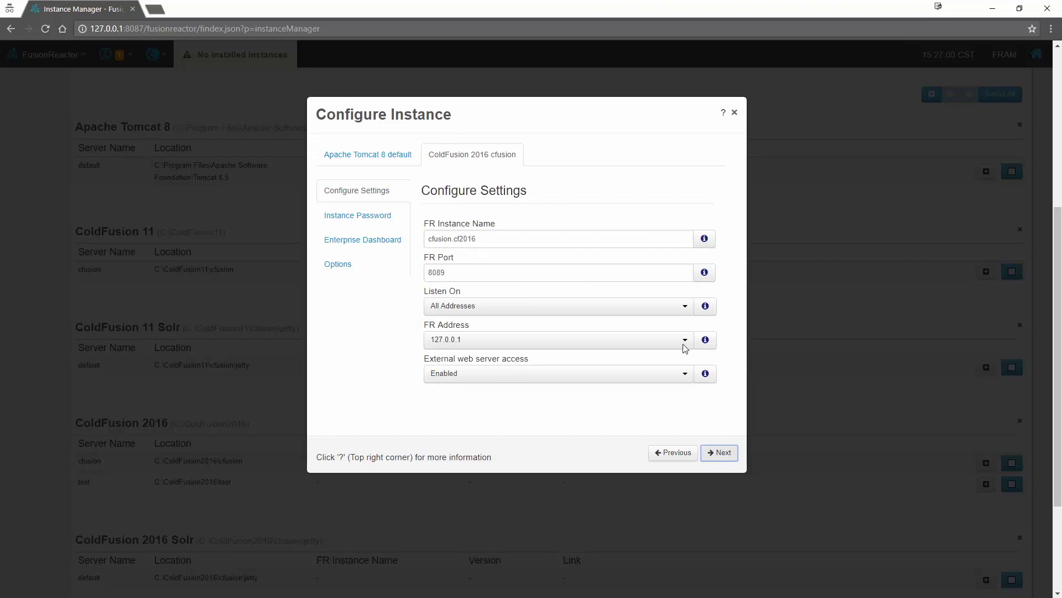
Enter and confirm the ColdFusion 2016 admin password, then advance to Confirm Settings.
click(720, 454)
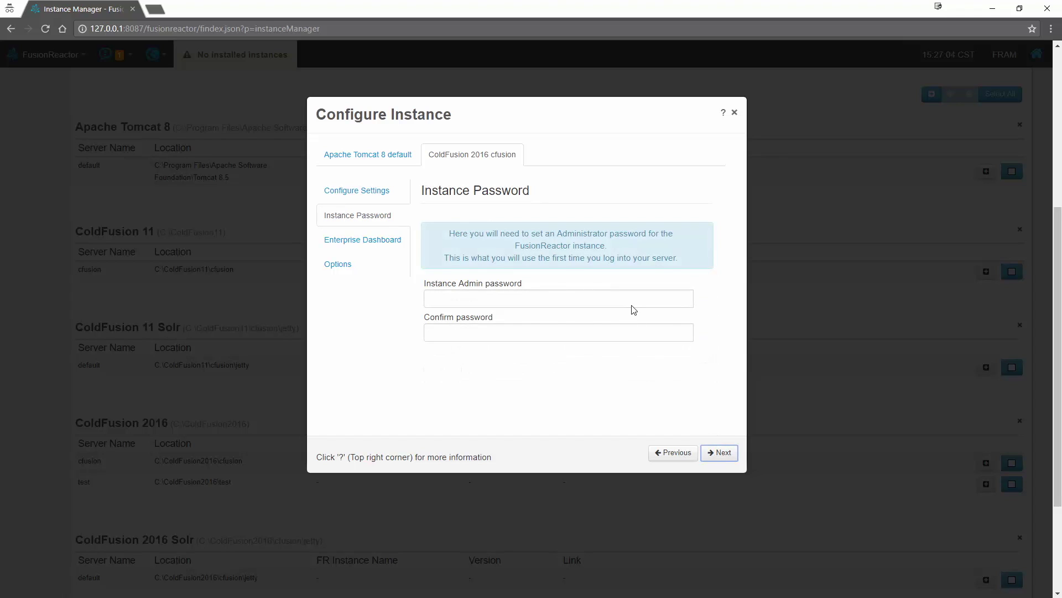
click(614, 302)
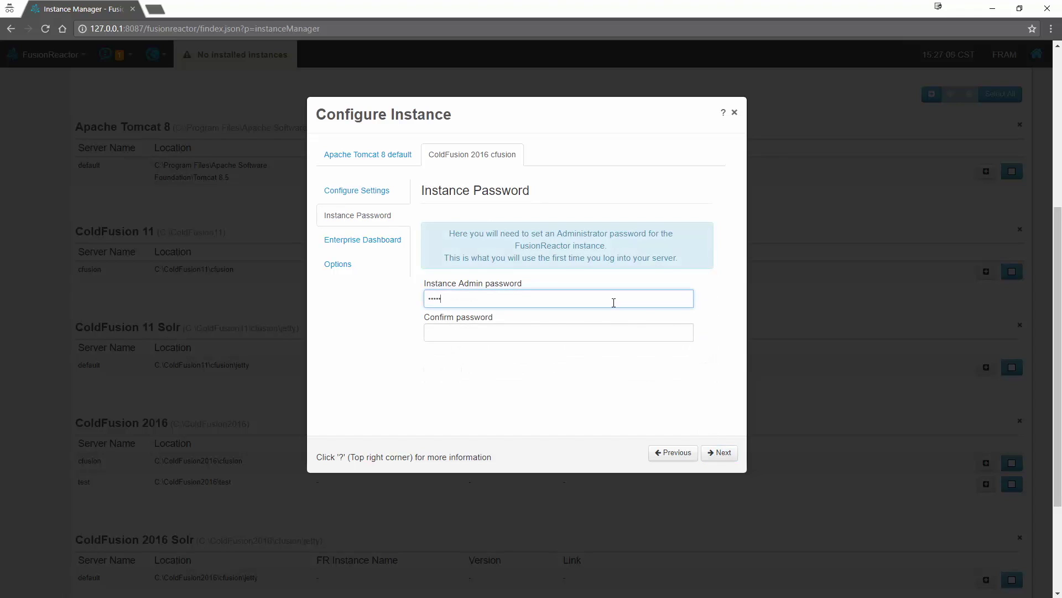
key(Tab)
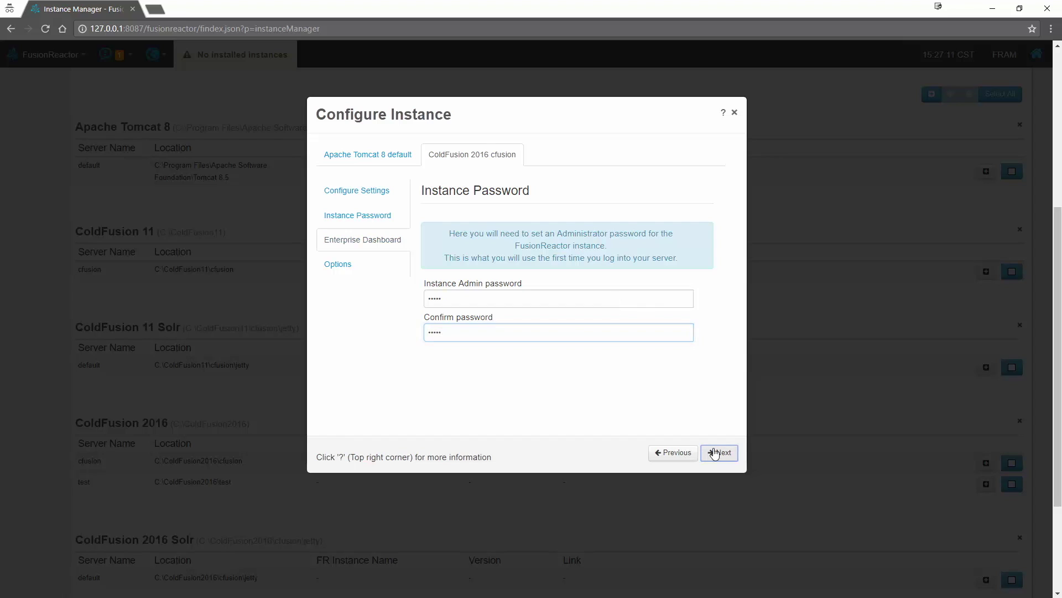
click(718, 453)
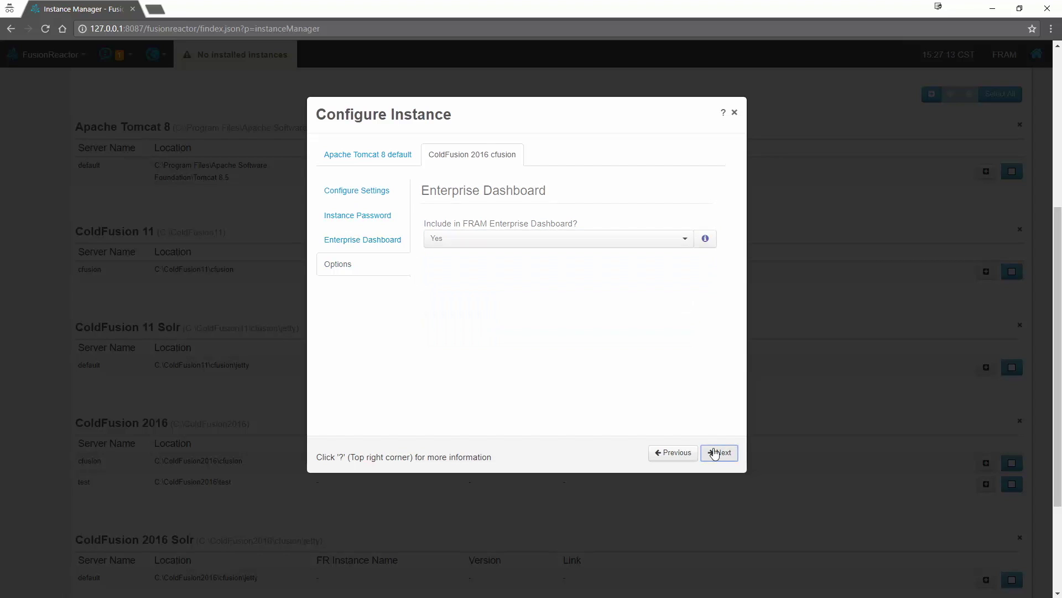
click(715, 453)
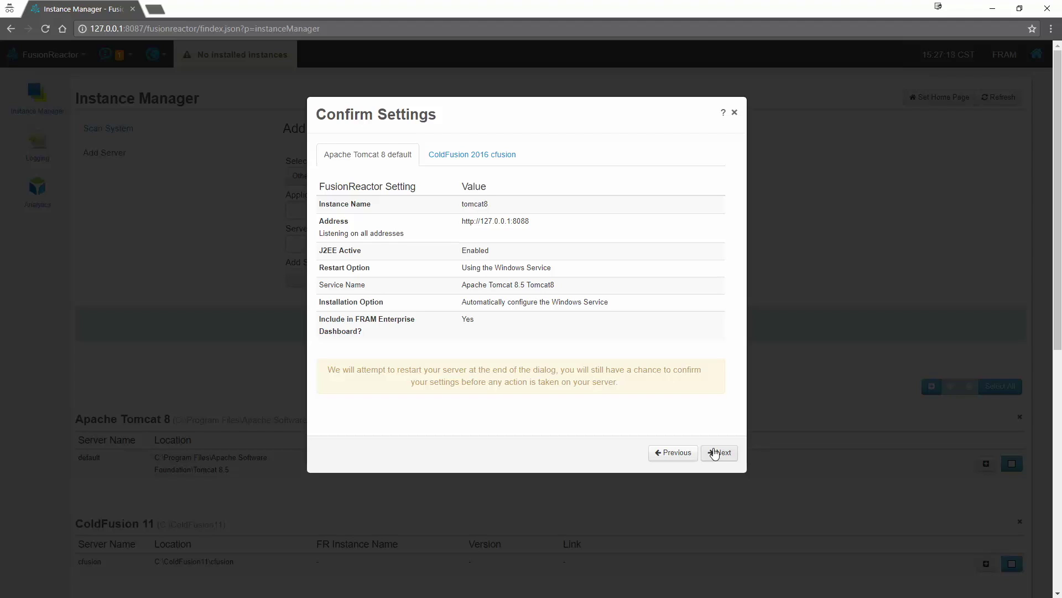
Review the ColdFusion 2016 cfusion summary and confirm installing both instances.
click(715, 454)
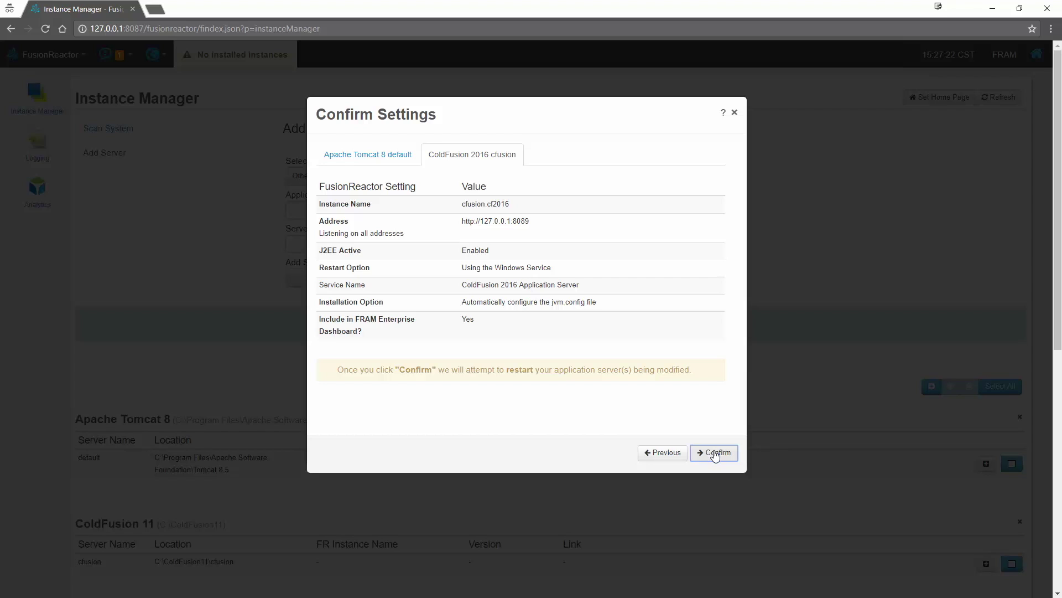
click(716, 455)
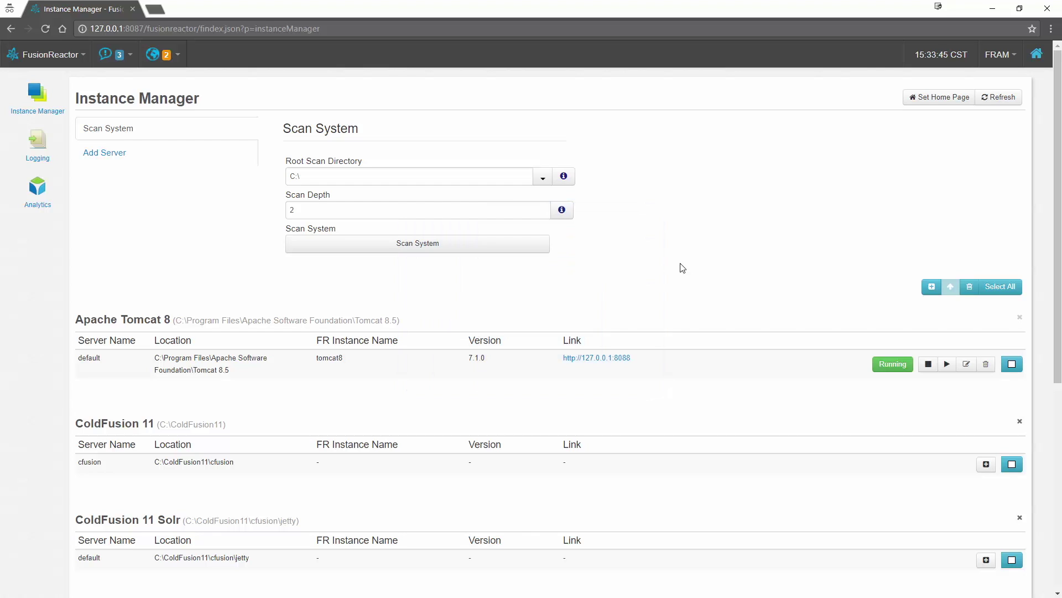
scroll(680, 268, down, 3)
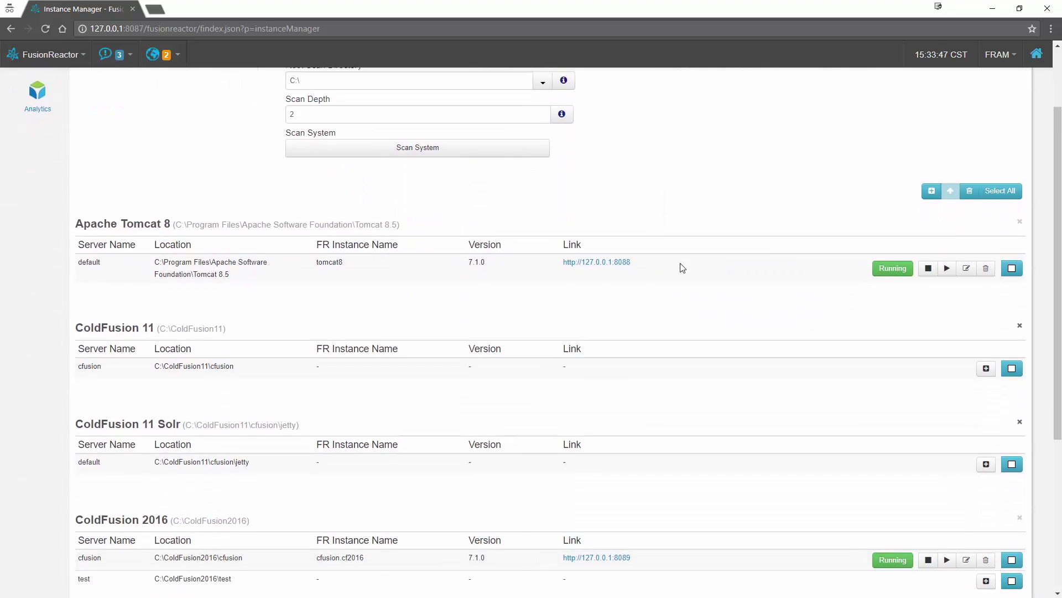
scroll(681, 267, down, 2)
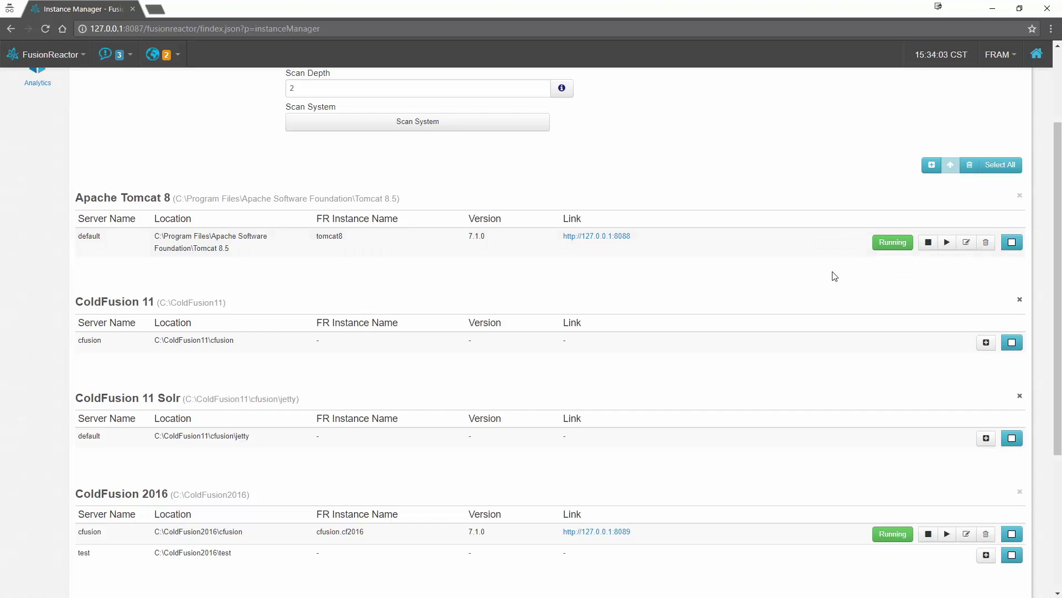
scroll(835, 276, up, 5)
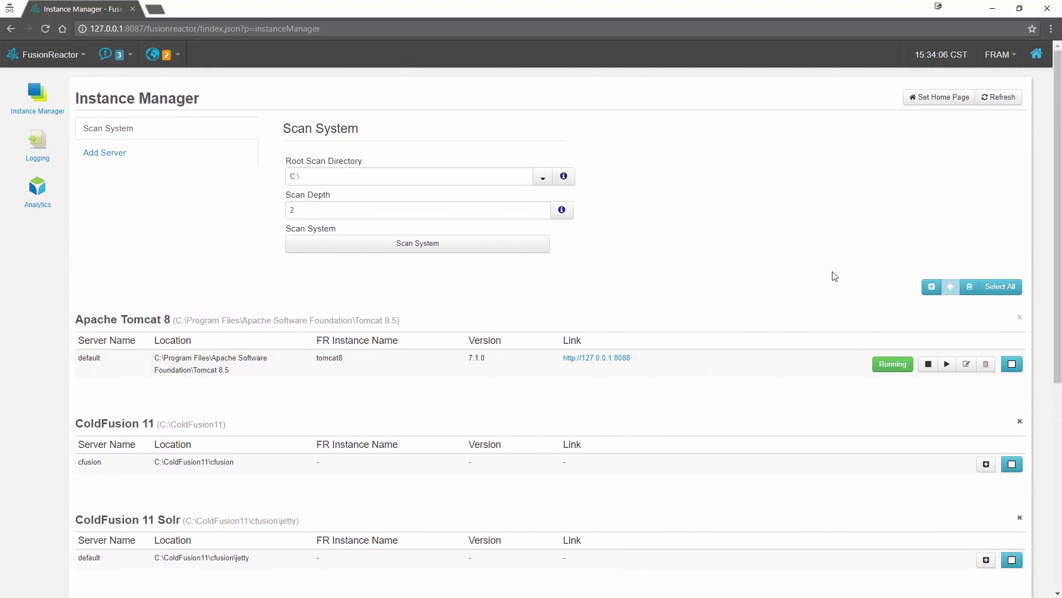
scroll(802, 311, down, 2)
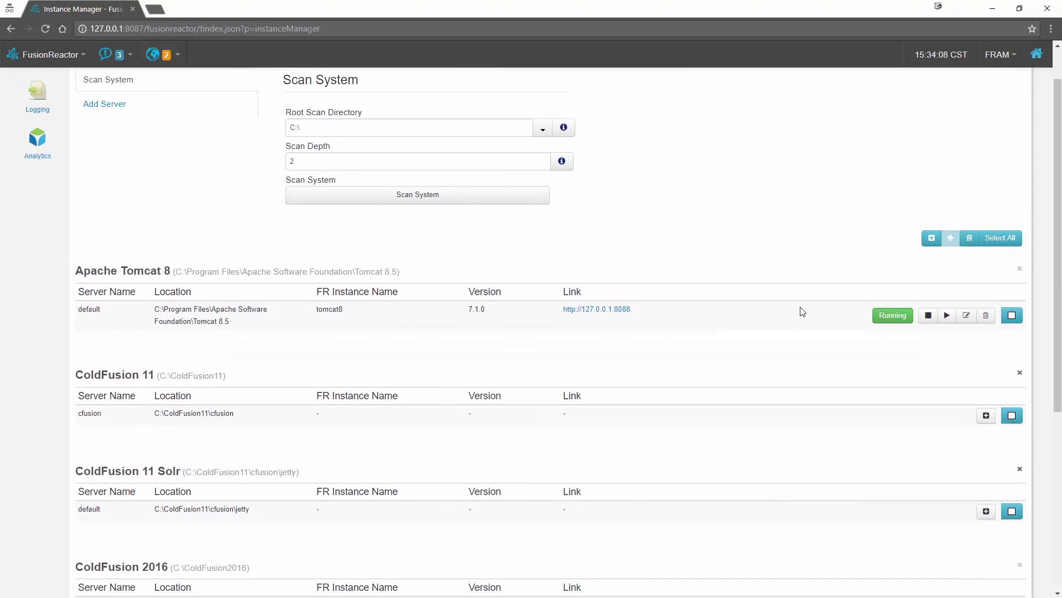
scroll(803, 312, down, 2)
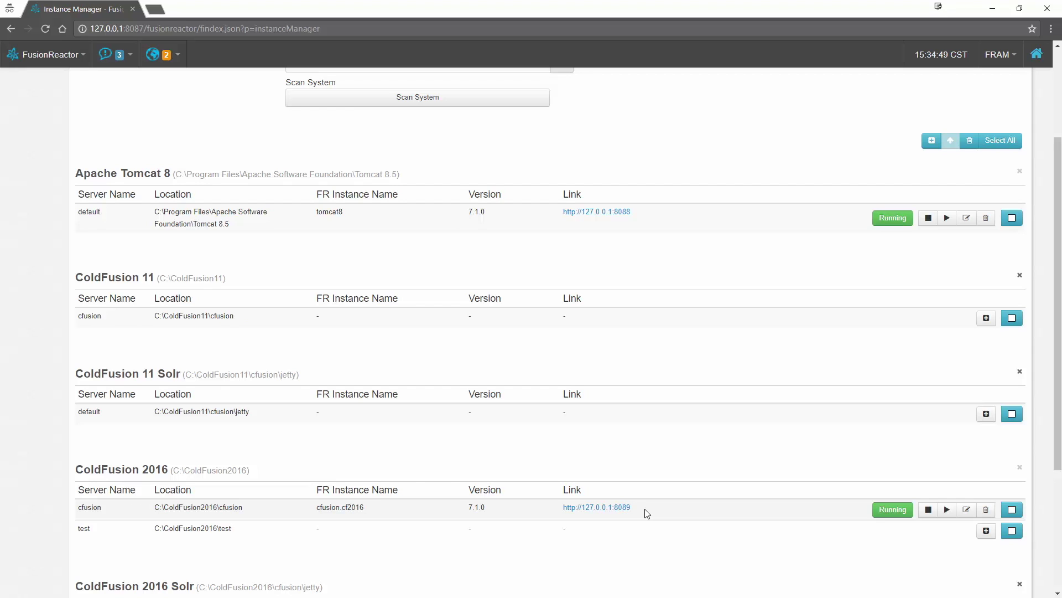
scroll(646, 513, up, 3)
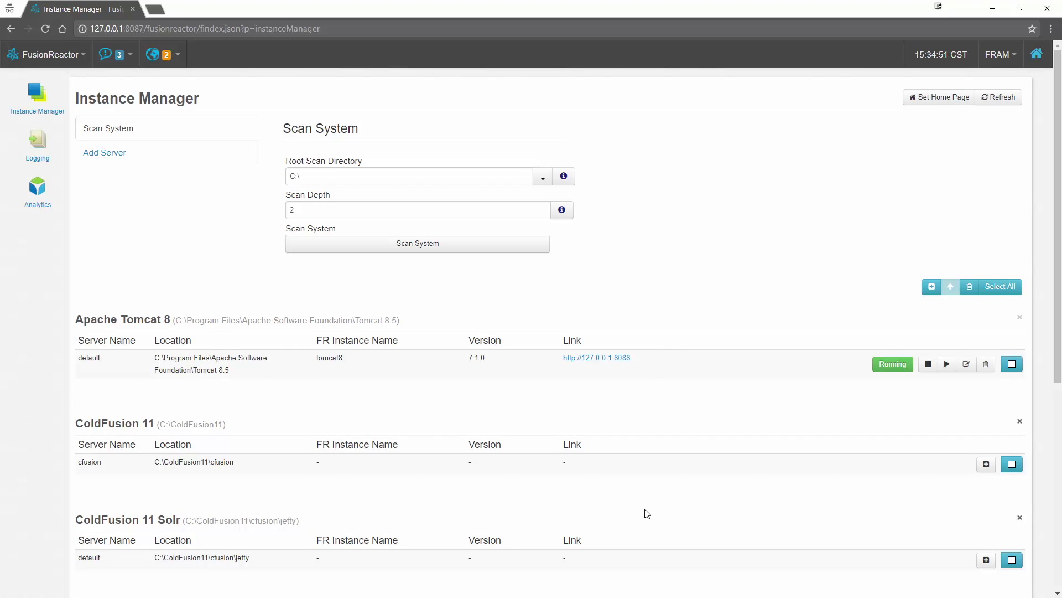